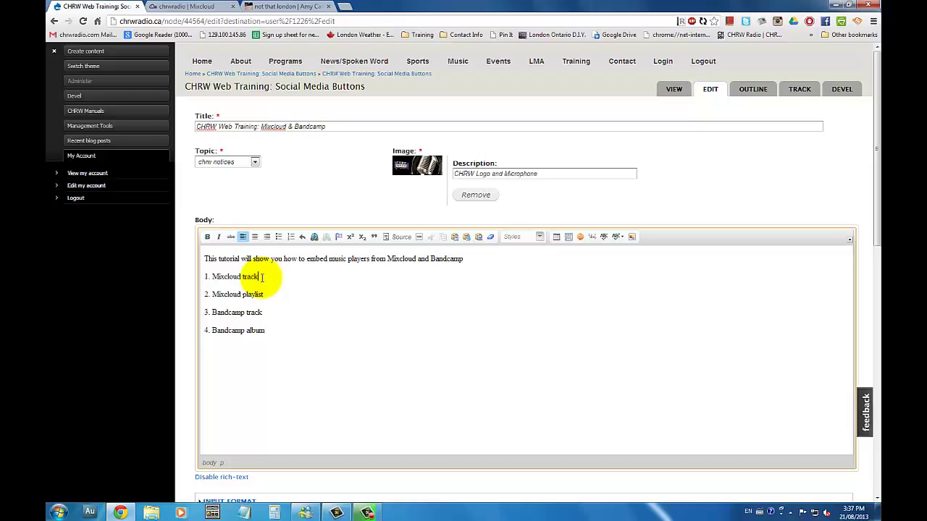
Insert an empty line directly after '1. Mixcloud track' in the post body
key("Return")
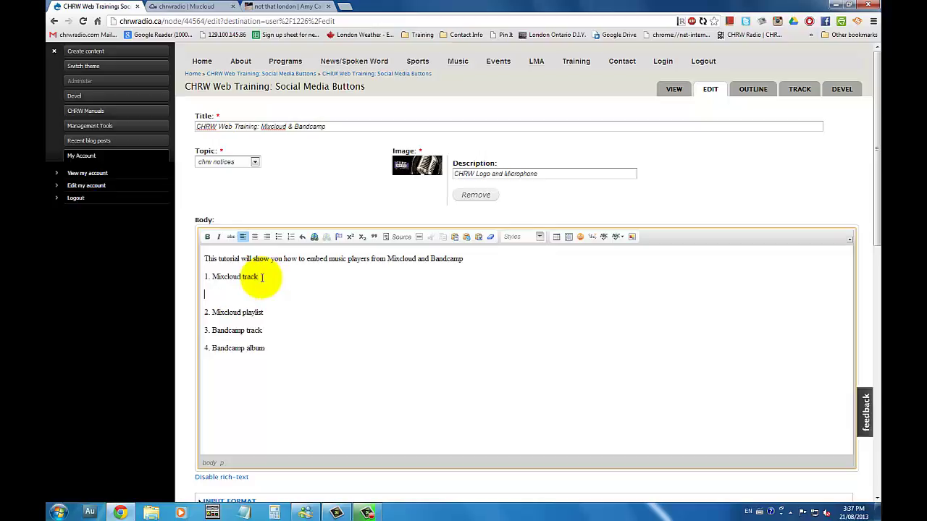
In HTML source view, delete the &nbsp; under '1. Mixcloud track', leaving an empty <p></p>
left_click(395, 238)
left_click_drag(362, 253, 244, 265)
left_click(233, 265)
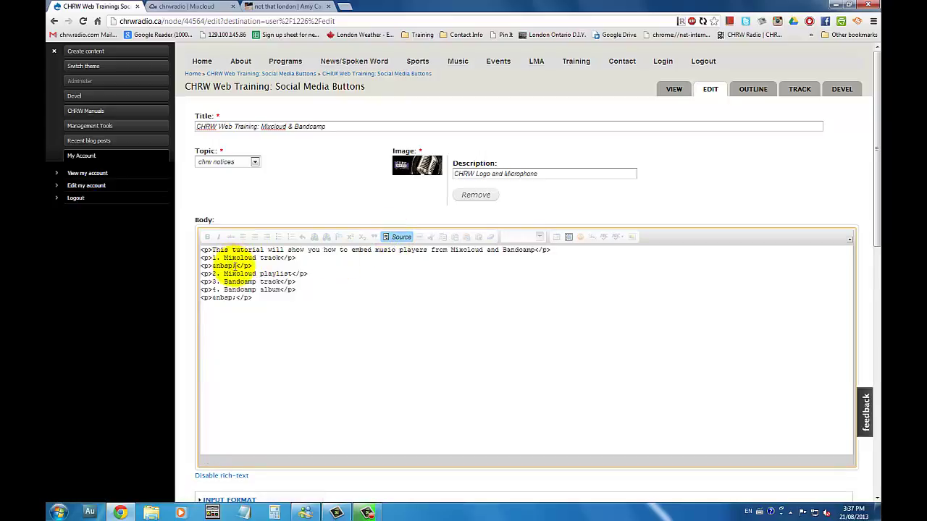
double_click(219, 266)
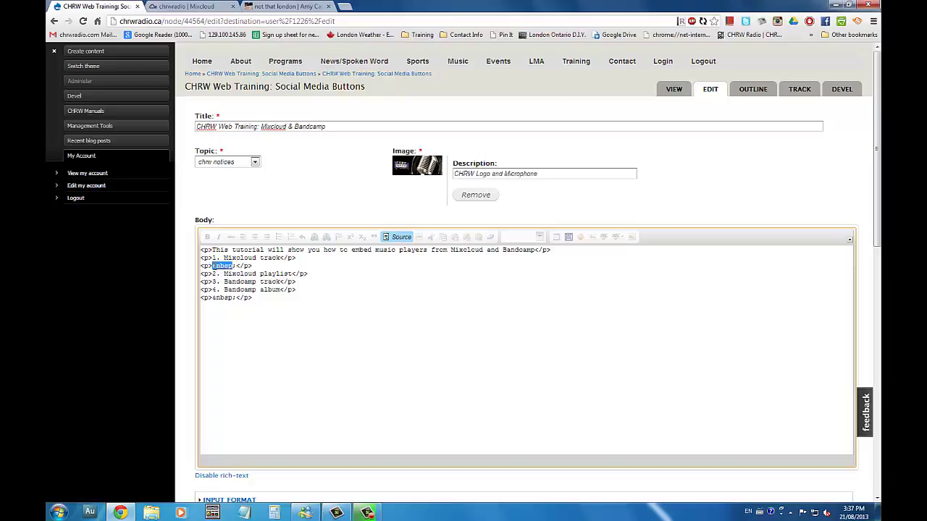
left_click(214, 267)
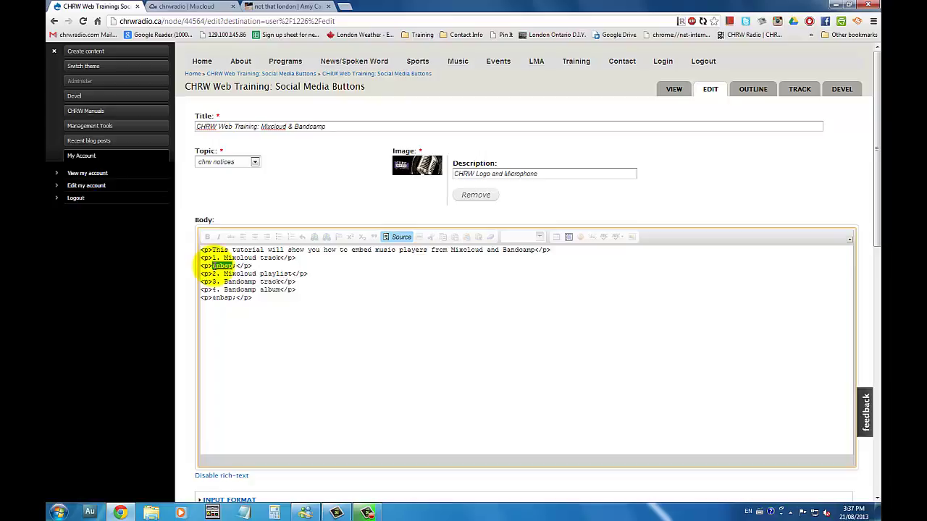
key("BackSpace")
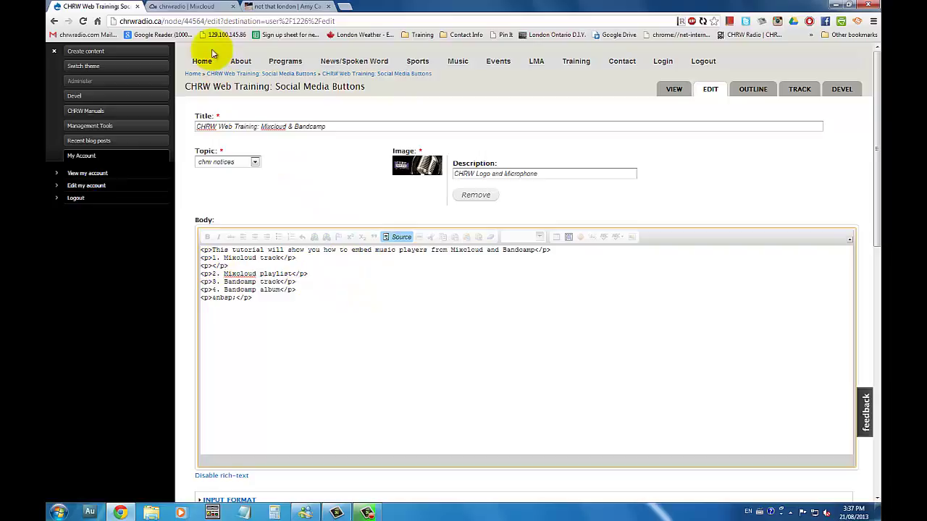
Open The Aderkast from chrwradio's Mixcloud page and bring up its 480×480 embed player settings
left_click(194, 7)
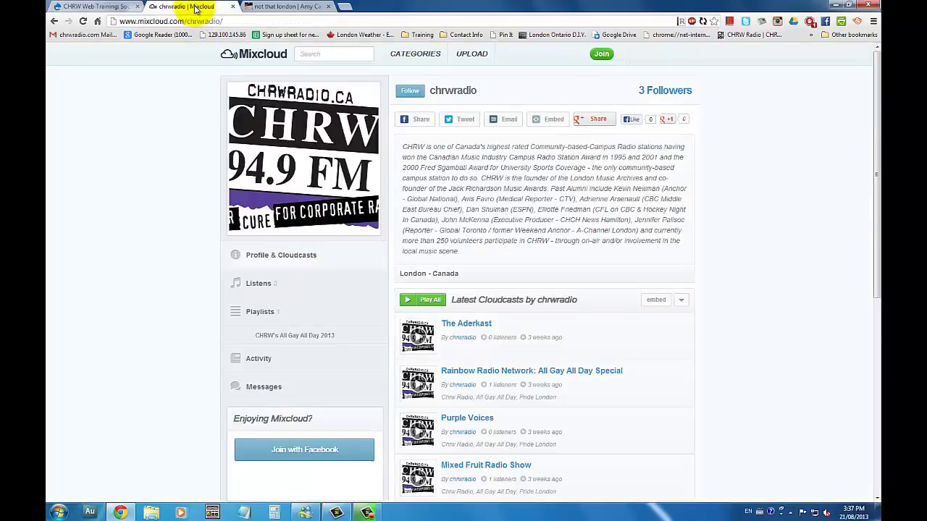
left_click(478, 327)
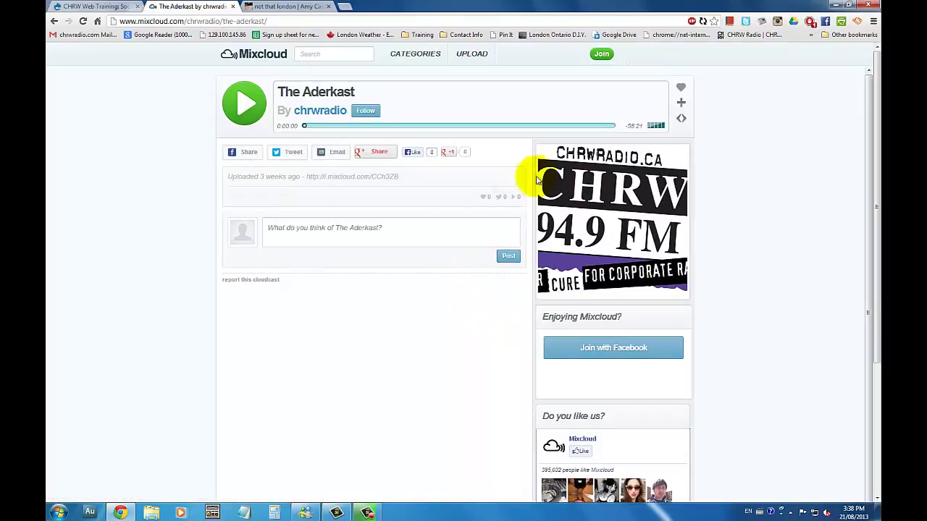
left_click(681, 120)
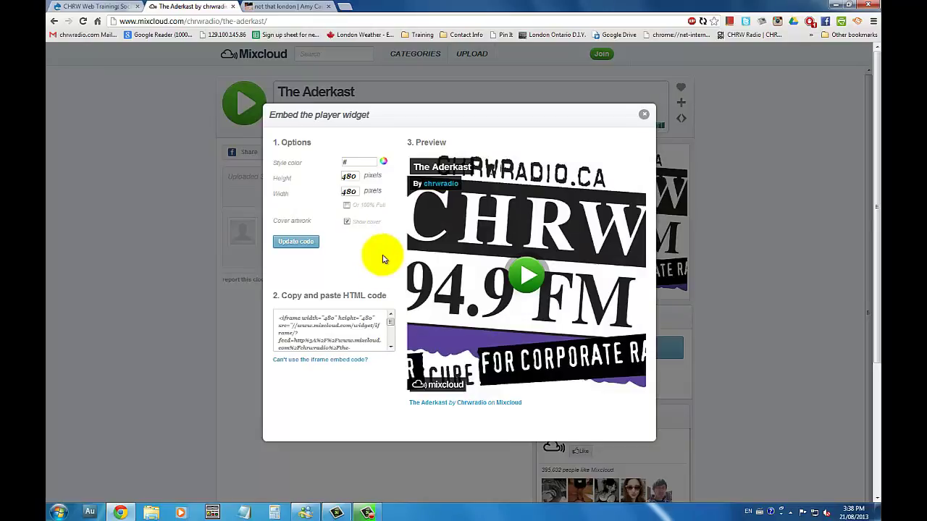
Set The Aderkast player's style colour to purple and regenerate the embed code
left_click(384, 163)
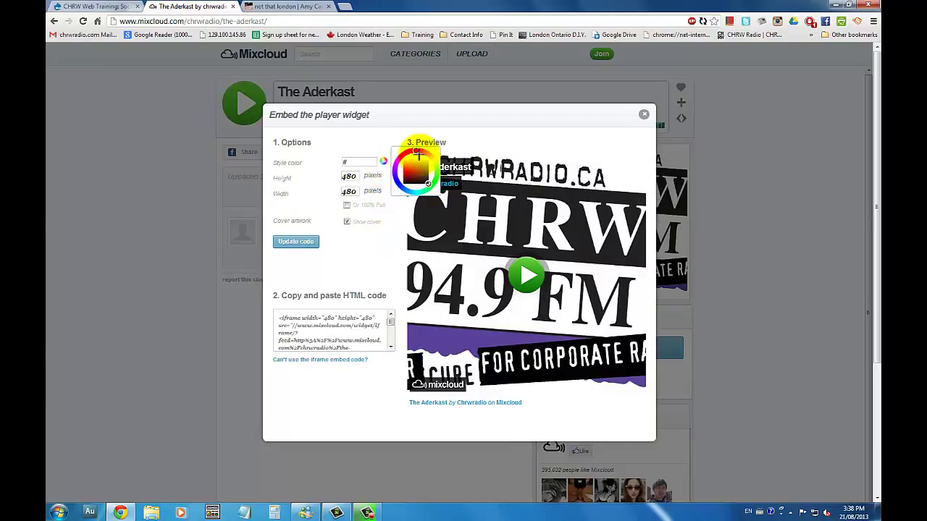
left_click(413, 150)
mouse_move(413, 151)
left_mouse_down()
mouse_move(395, 155)
mouse_move(392, 179)
mouse_move(419, 174)
mouse_move(393, 167)
mouse_move(411, 170)
left_mouse_up()
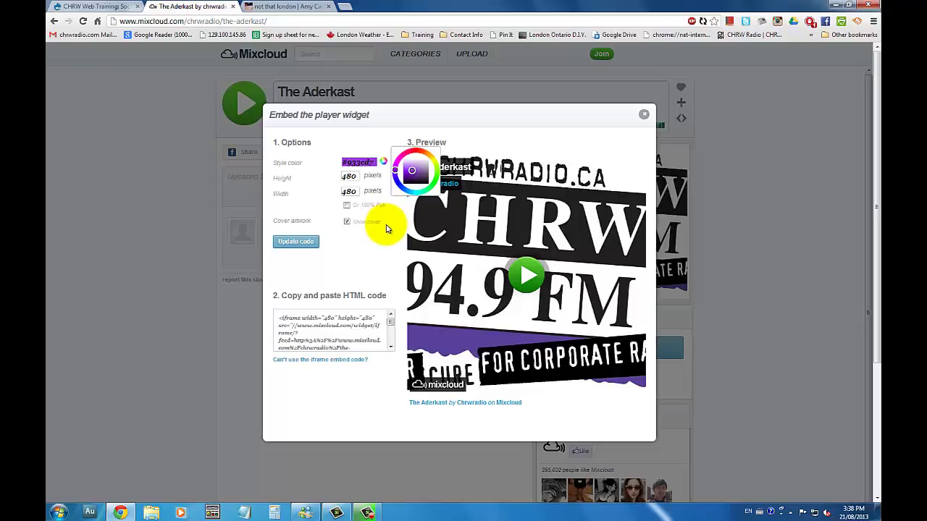
left_click(386, 229)
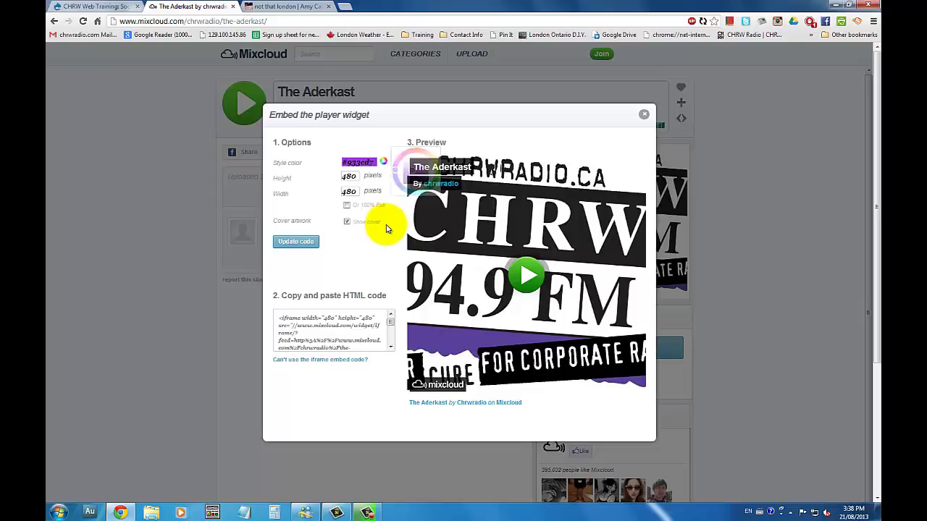
left_click(308, 247)
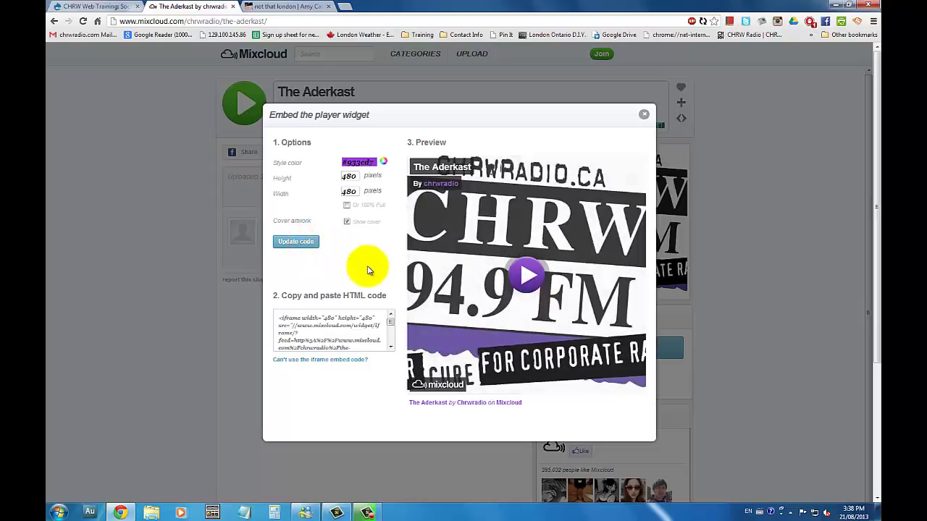
Copy The Aderkast's updated iframe embed code
left_click(321, 327)
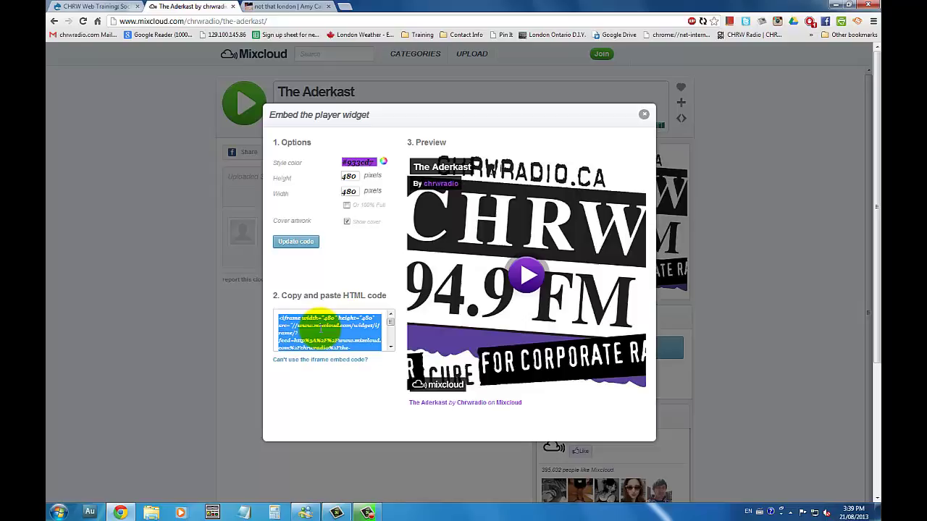
right_click(321, 330)
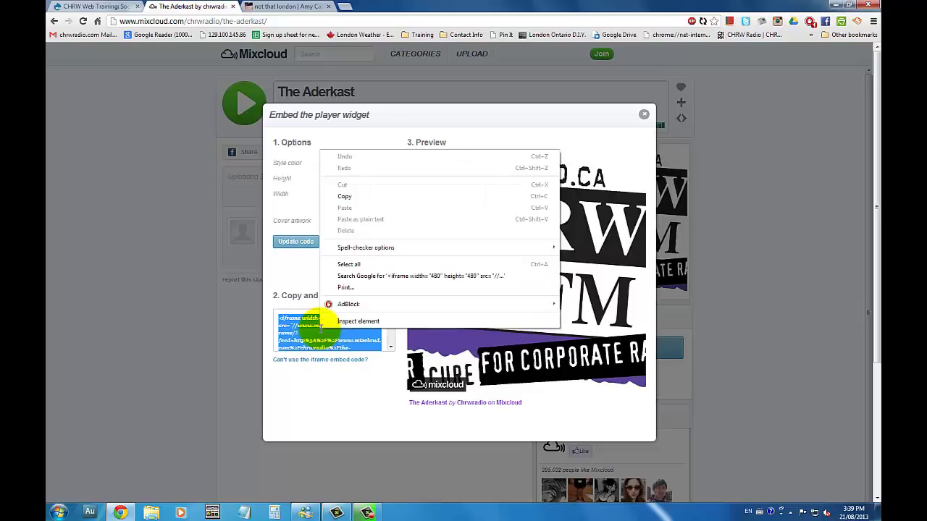
left_click(352, 200)
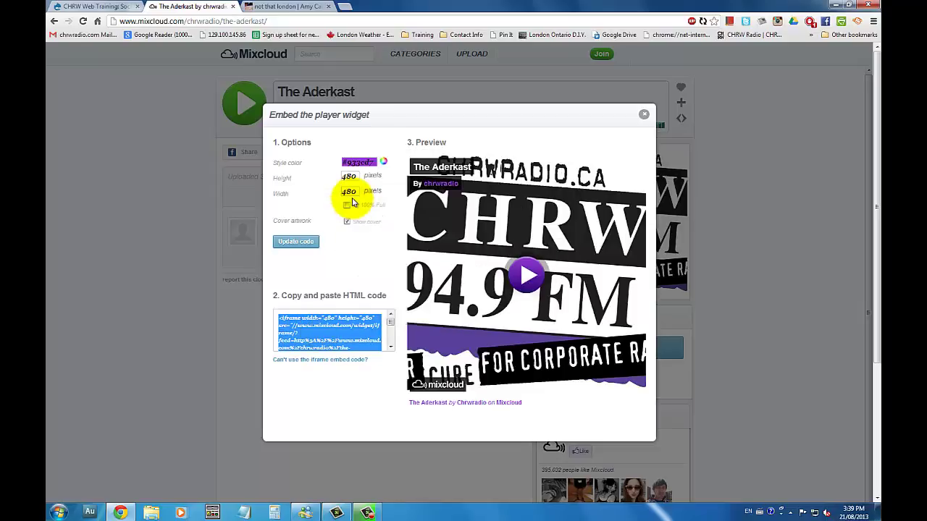
Paste The Aderkast embed code into the empty paragraph under '1. Mixcloud track' and view rich text
left_click(102, 8)
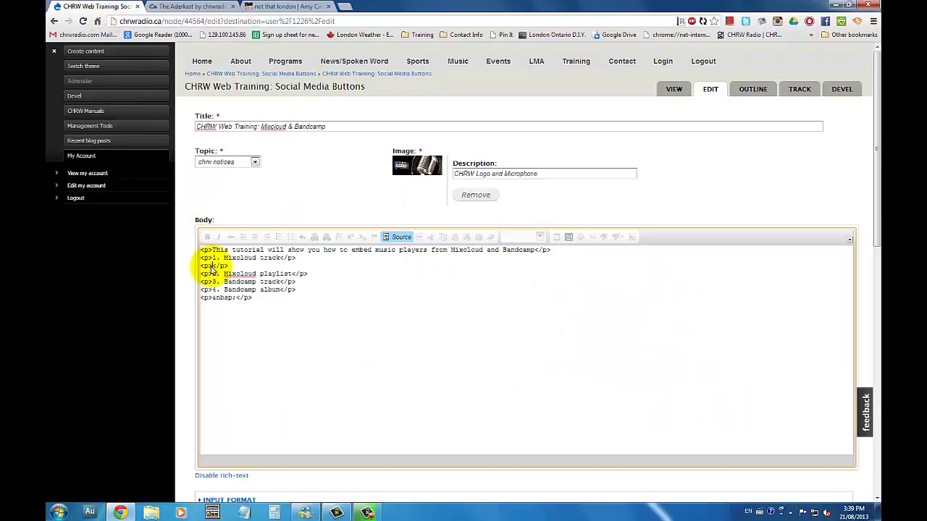
right_click(211, 266)
left_click(234, 320)
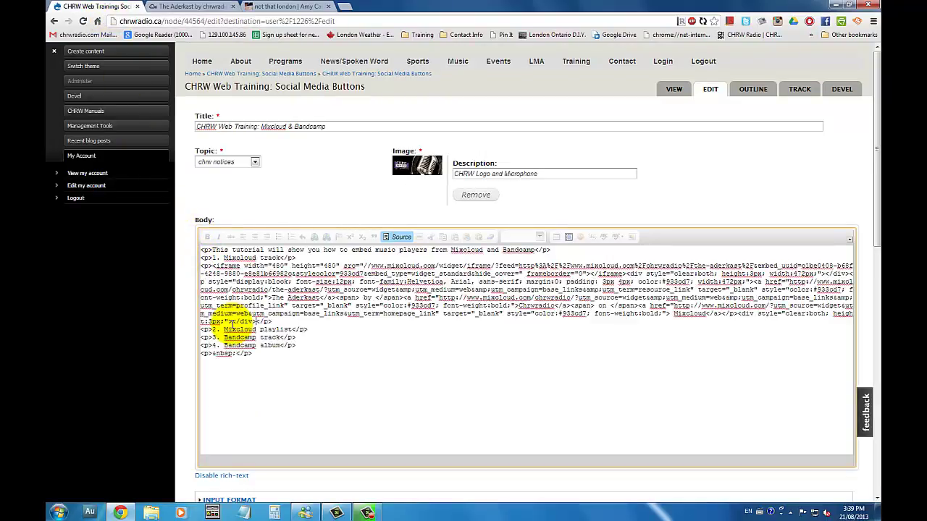
left_click(400, 236)
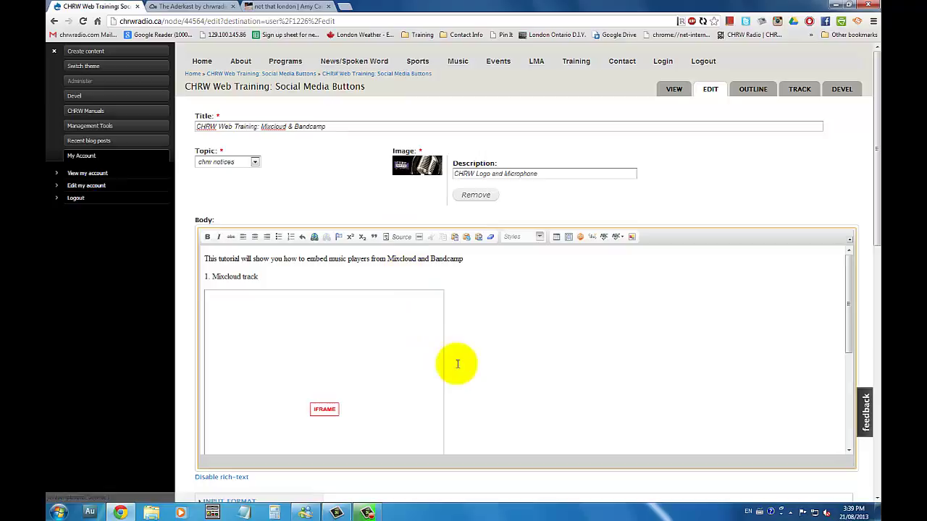
Add an empty paragraph after '2. Mixcloud playlist' and select its placeholder in HTML source
scroll(471, 364, "down", 3)
scroll(472, 364, "down", 5)
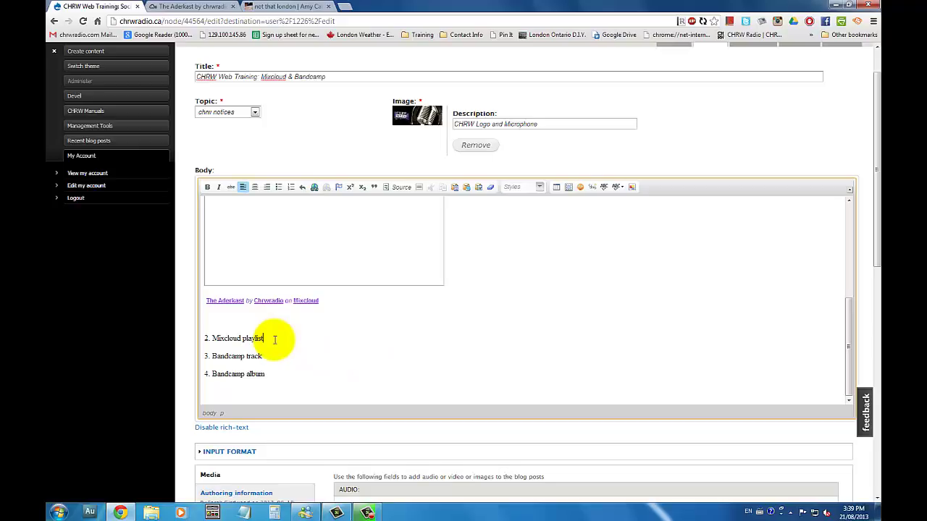
left_click(274, 339)
key("Return")
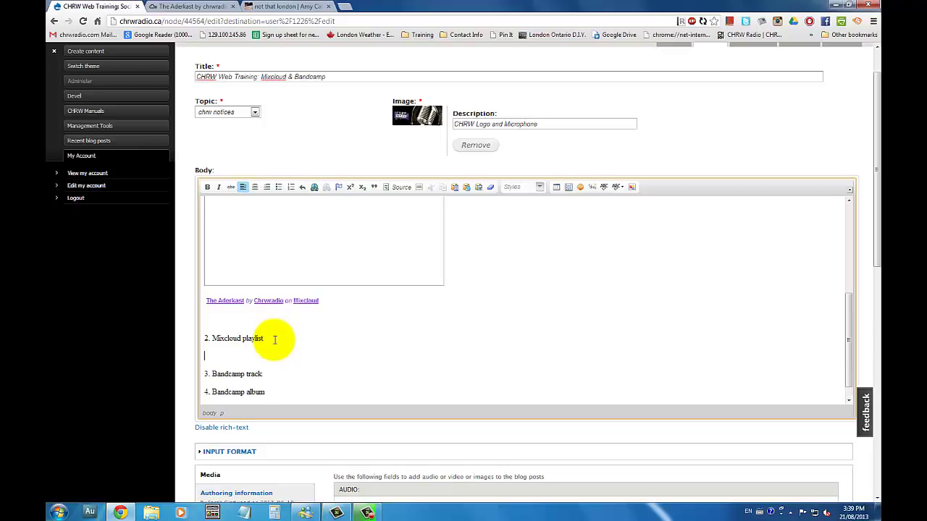
left_click(391, 188)
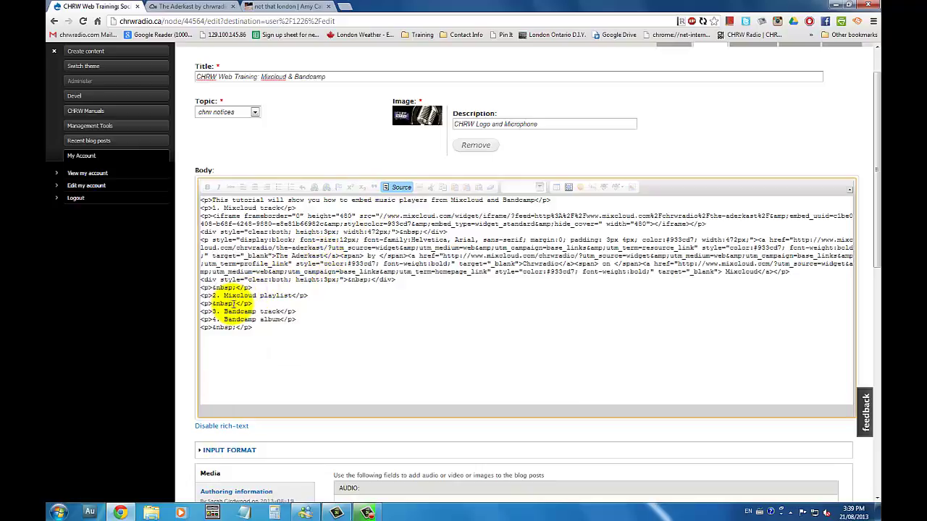
left_click_drag(234, 303, 214, 304)
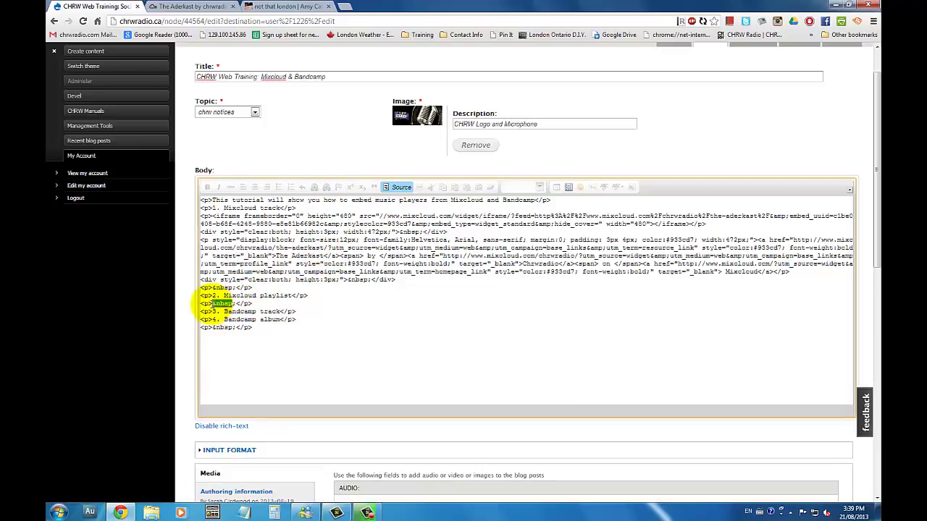
type("3")
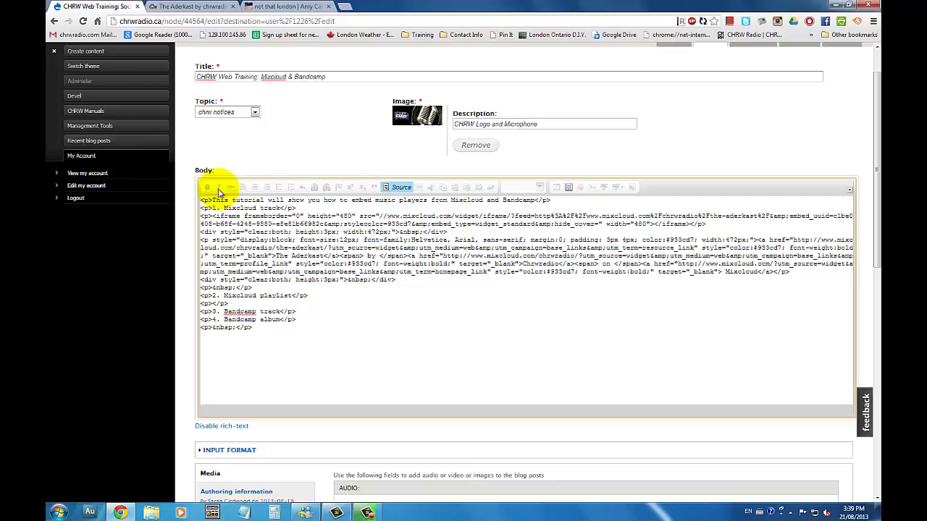
left_click(200, 7)
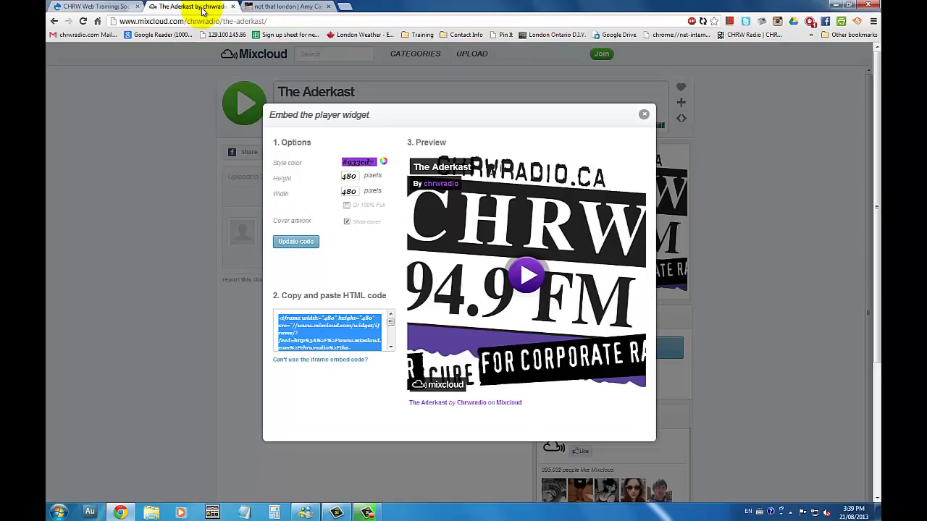
Close The Aderkast embed dialog and open embed settings for chrwradio's Latest Cloudcasts playlist
left_click(644, 116)
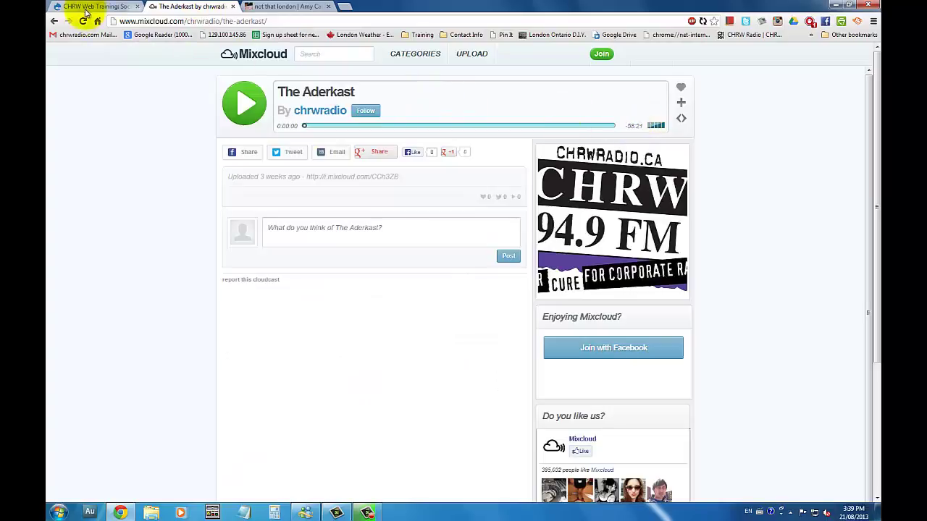
left_click(54, 21)
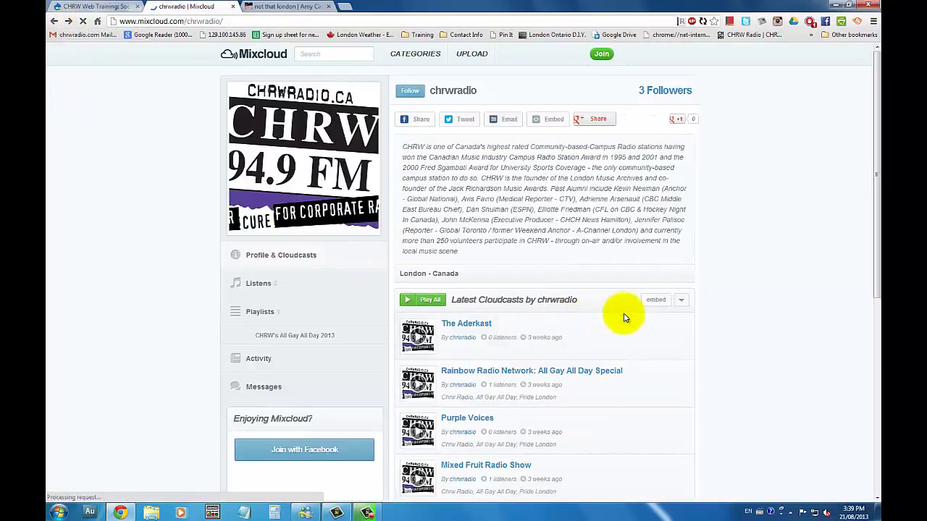
left_click(655, 302)
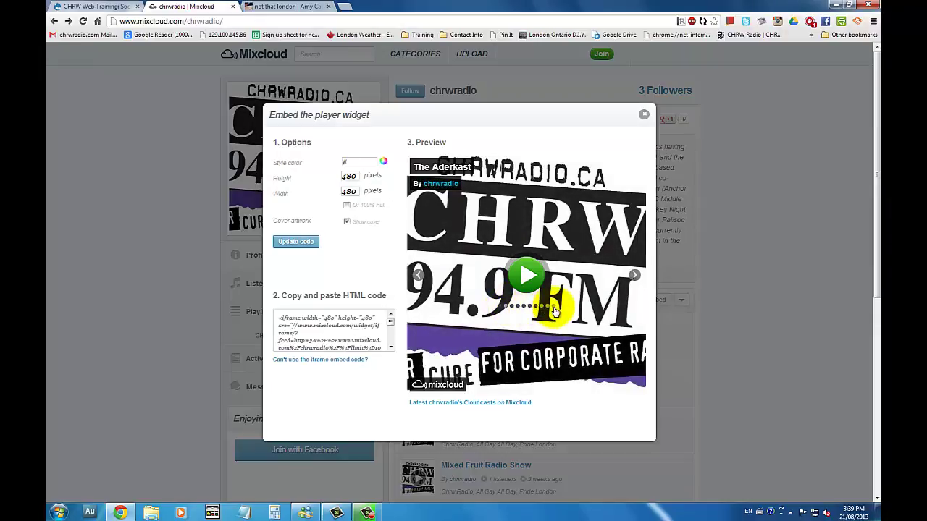
Cycle the playlist preview through several shows until it shows Busy with Business
left_click(517, 307)
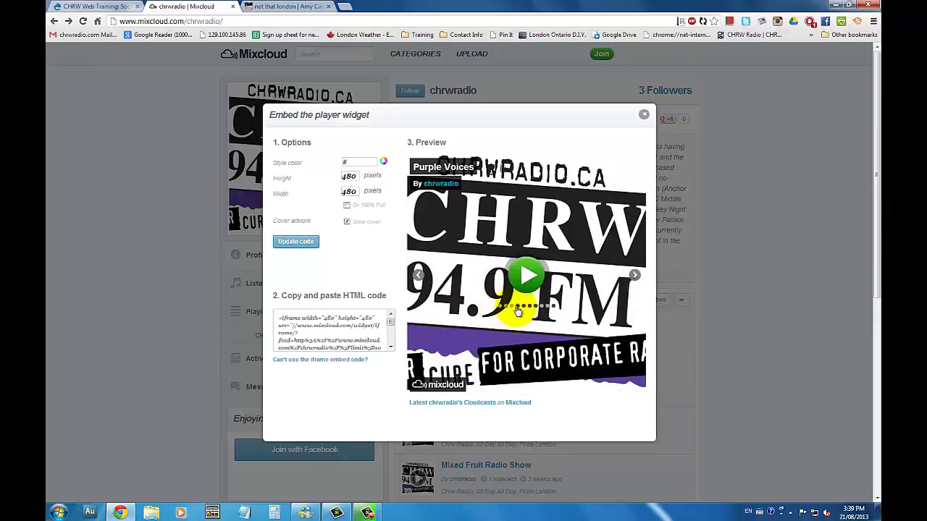
left_click(521, 307)
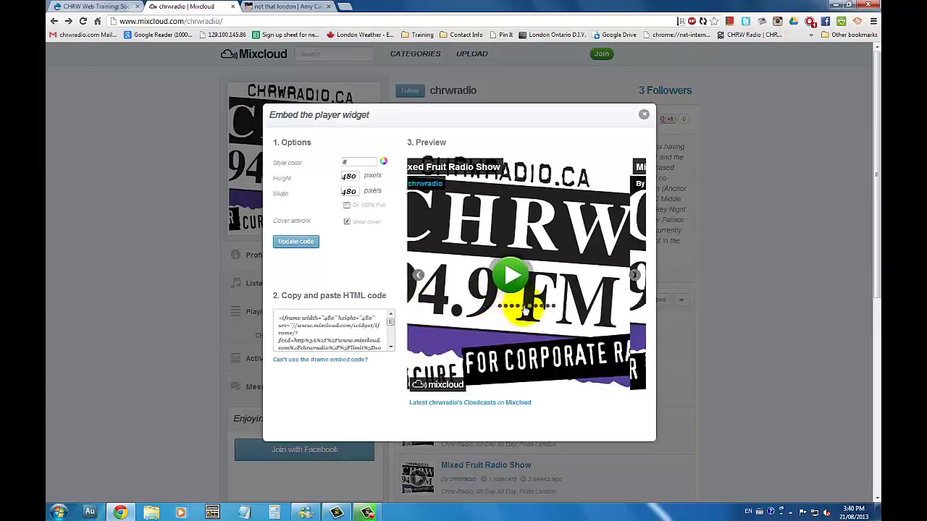
left_click(525, 307)
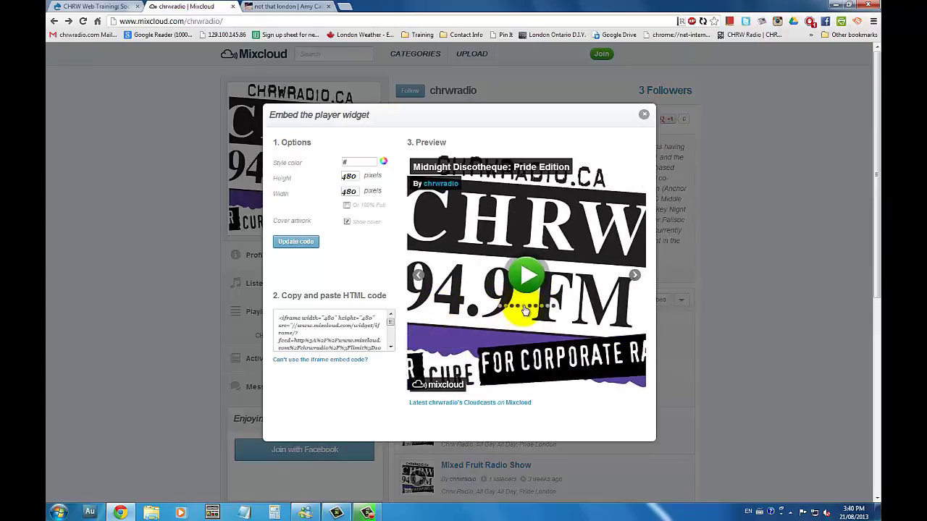
left_click(634, 277)
left_click(634, 277)
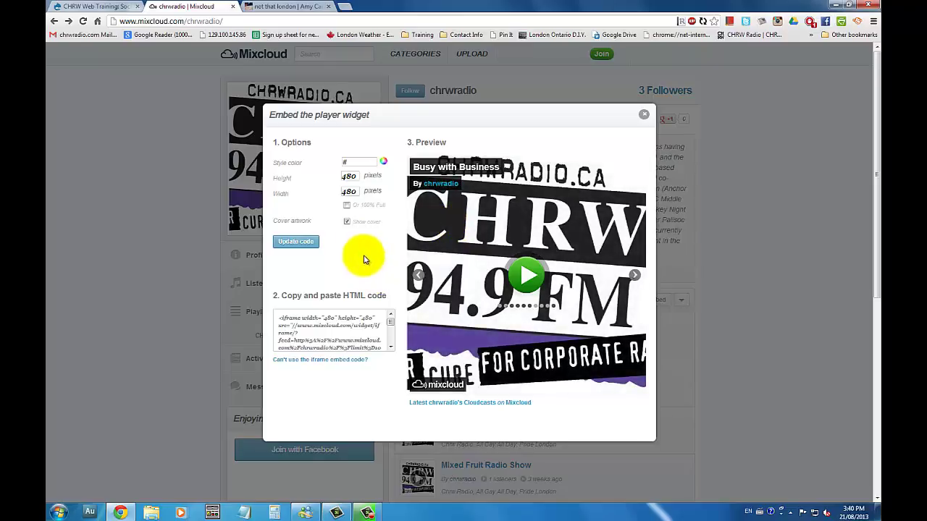
Resize the playlist player to 640×300, regenerate its embed code and copy it
left_click_drag(358, 177, 328, 178)
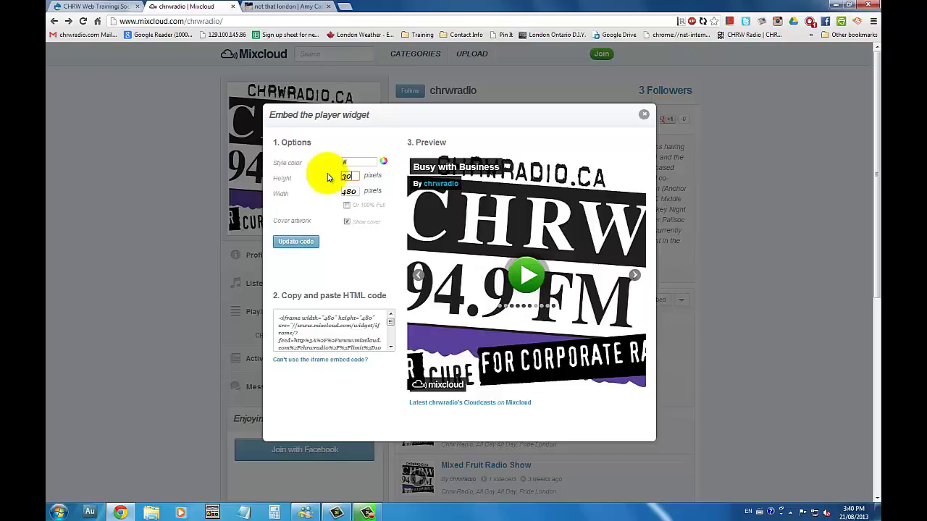
left_click_drag(359, 191, 322, 195)
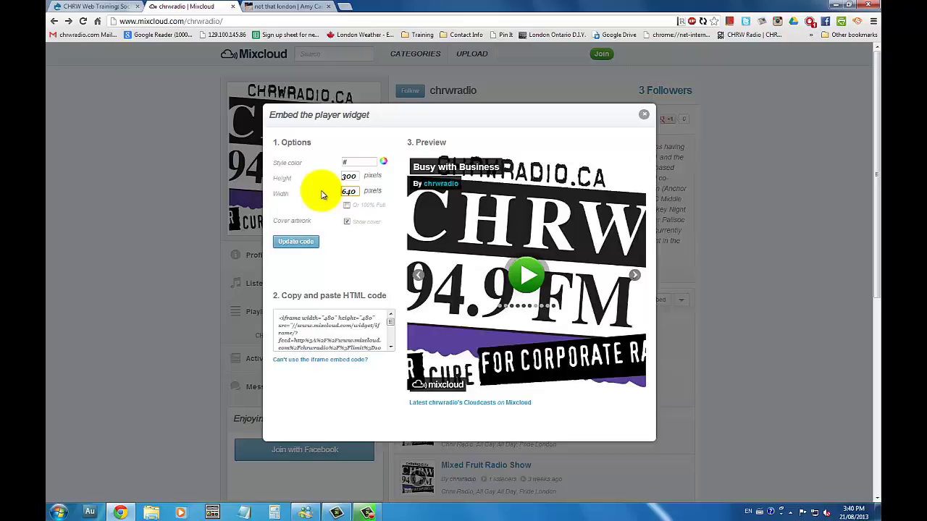
left_click(297, 242)
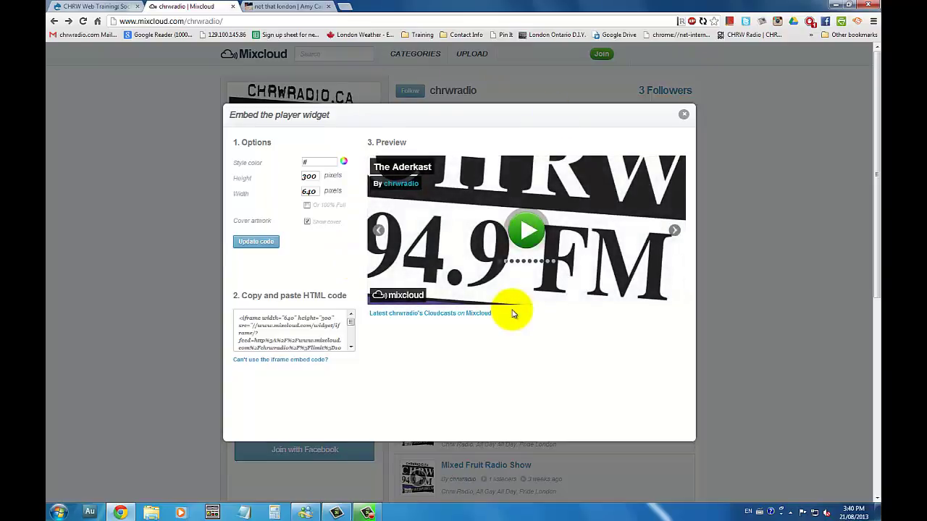
left_click(310, 333)
right_click(310, 333)
left_click(338, 194)
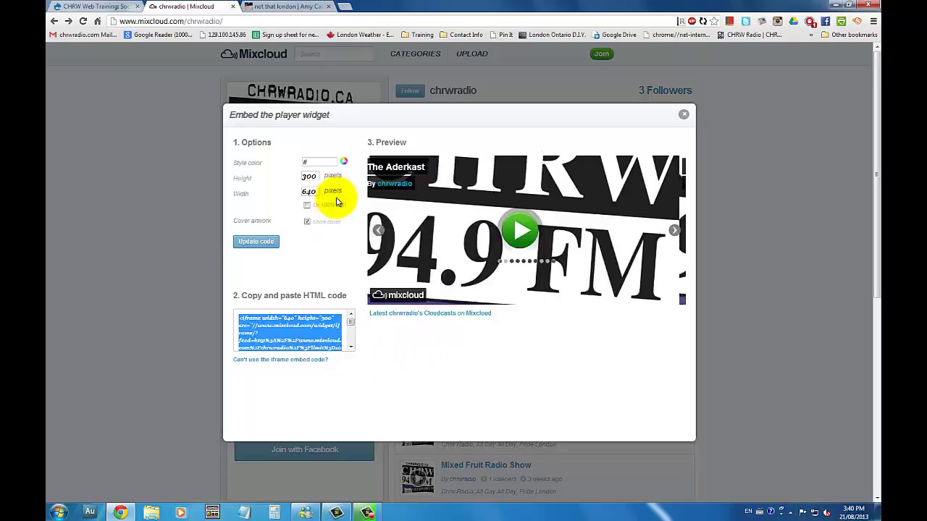
left_click(105, 7)
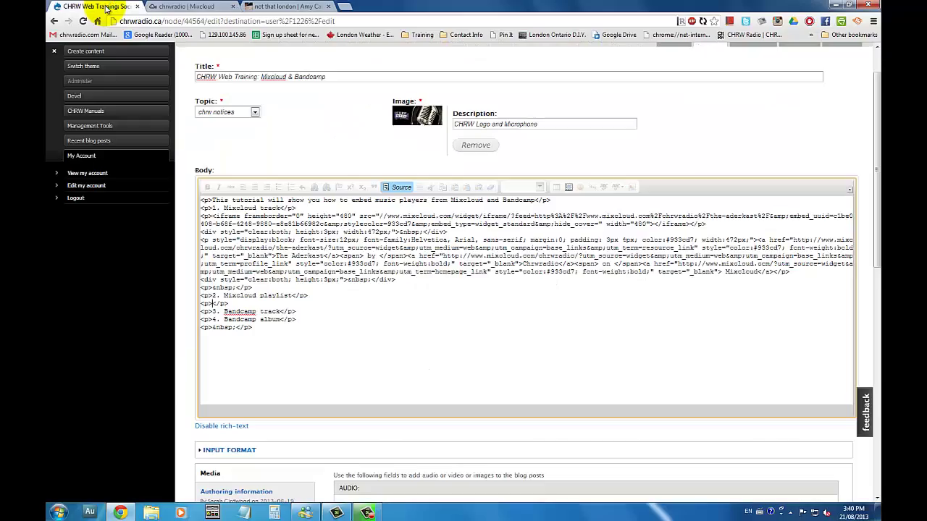
Paste the playlist player code under '2. Mixcloud playlist' and preview the body's embedded players
right_click(210, 304)
left_click(240, 359)
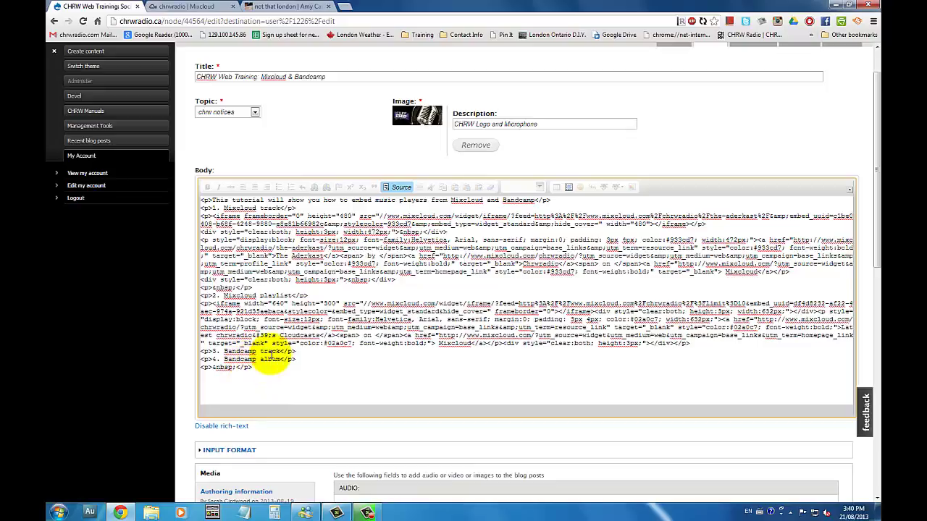
left_click(387, 190)
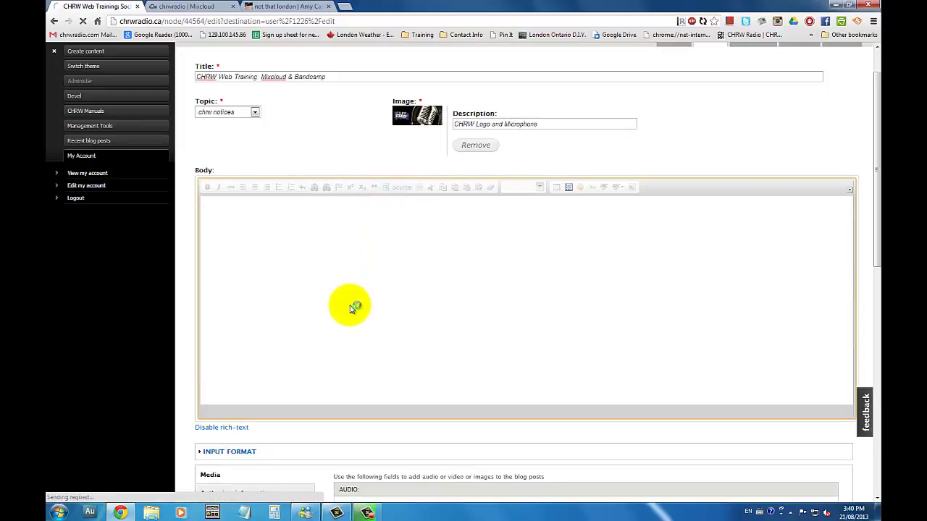
scroll(349, 310, "down", 10)
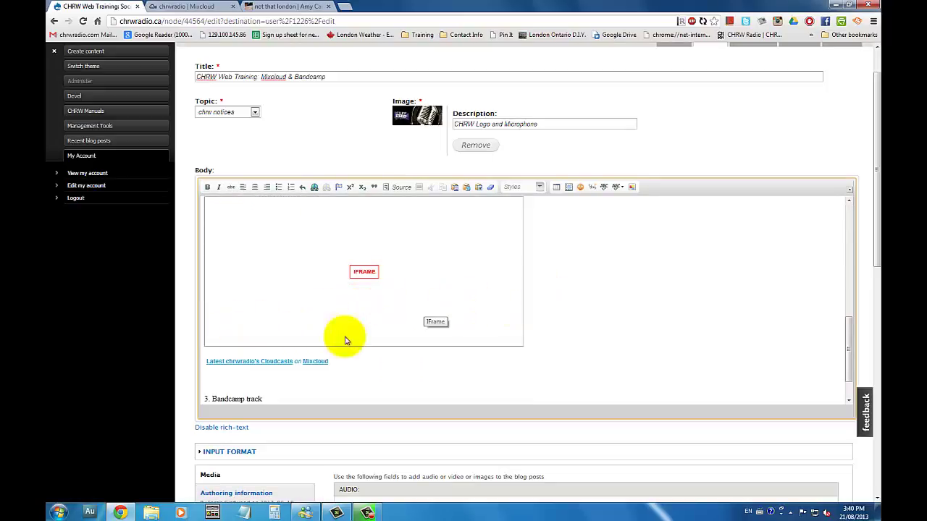
scroll(493, 333, "down", 5)
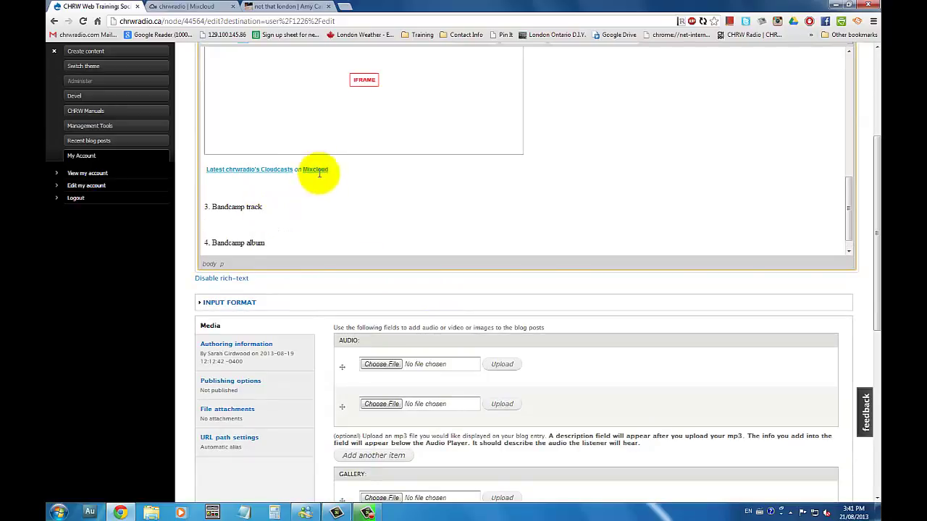
scroll(362, 218, "up", 3)
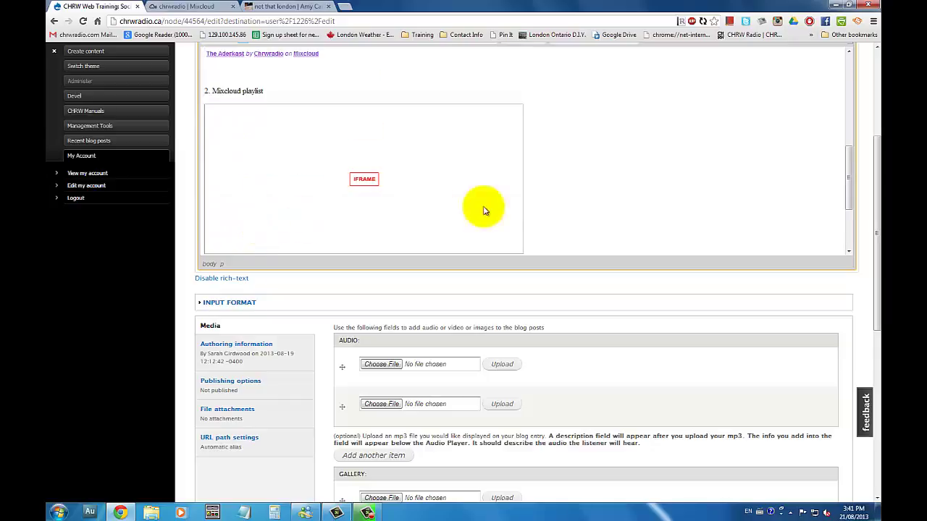
scroll(864, 174, "up", 2)
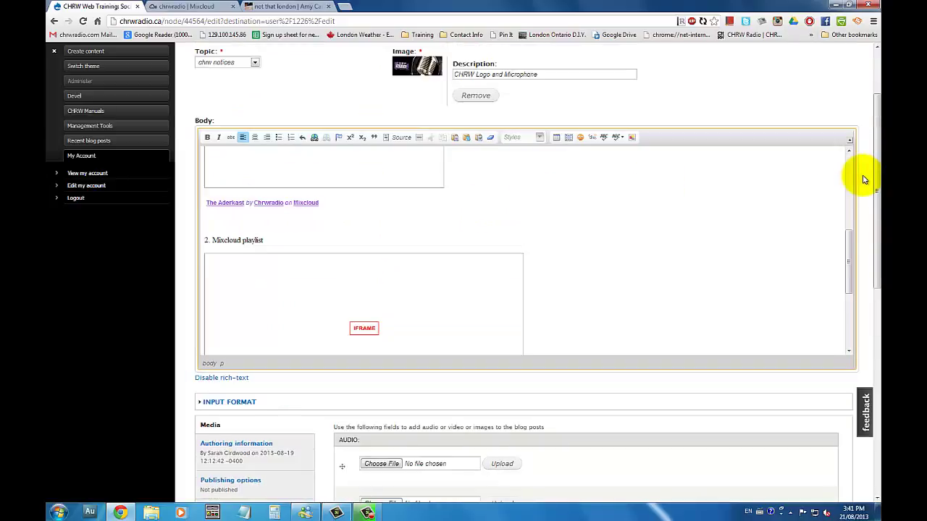
Back in HTML source, select the placeholder below '3. Bandcamp track'
left_click(398, 137)
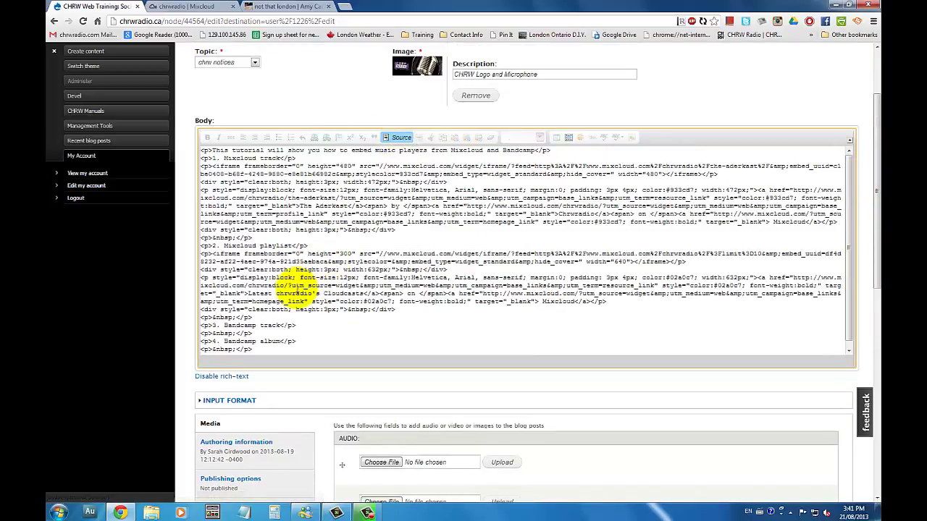
scroll(230, 243, "down", 2)
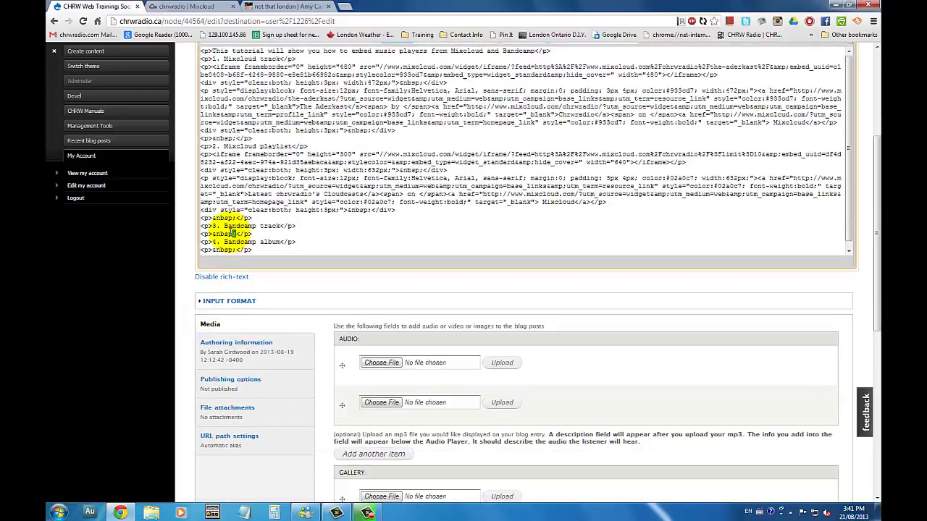
left_click_drag(233, 234, 211, 234)
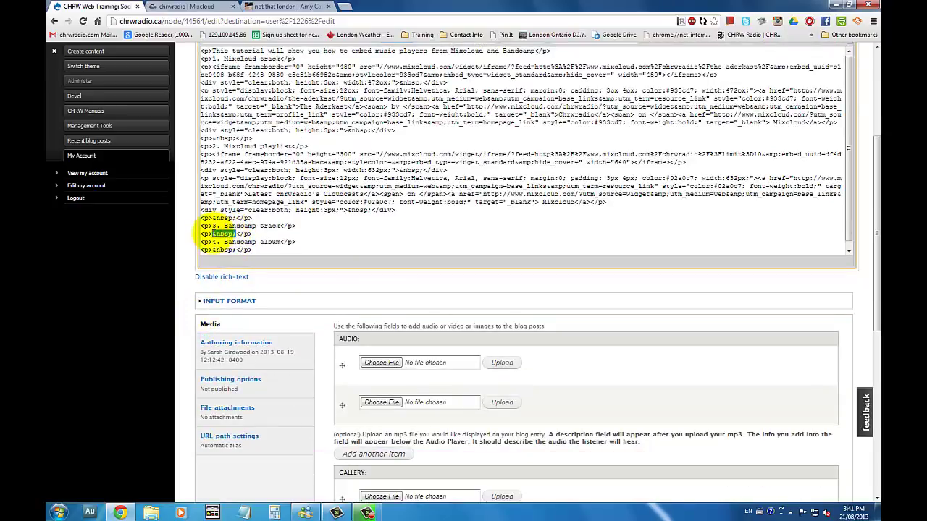
left_click(269, 8)
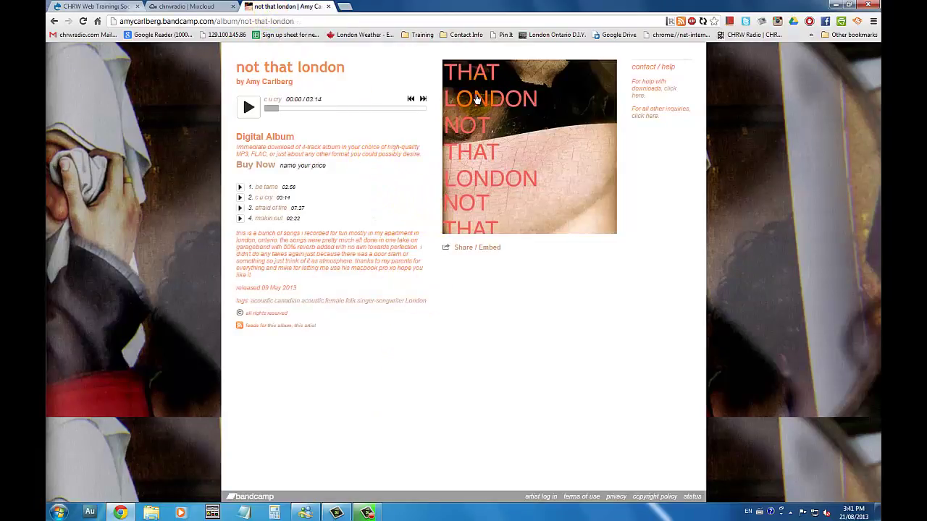
Open the 'be tame' track page from the 'not that london' album track list
left_click(265, 190)
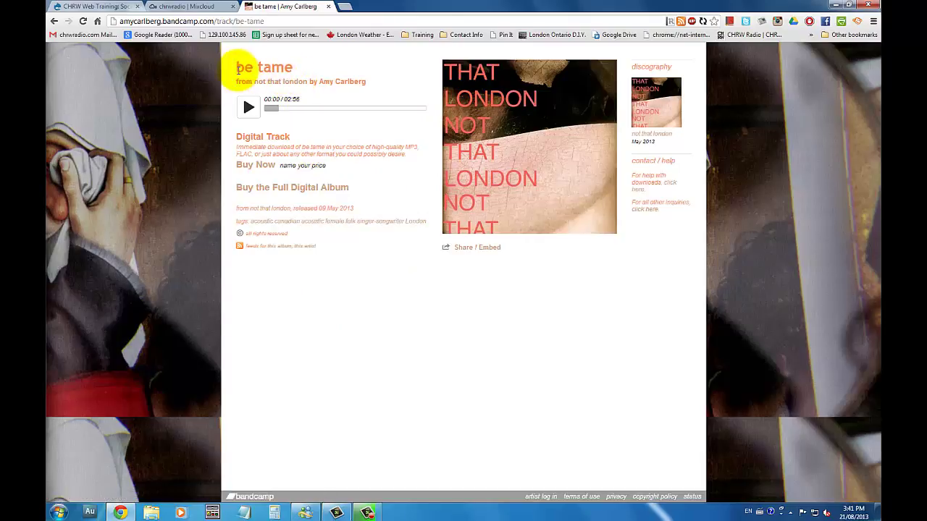
Customise a horizontal 'be tame' embed player with dark theme, orange links and album artwork
left_click(469, 249)
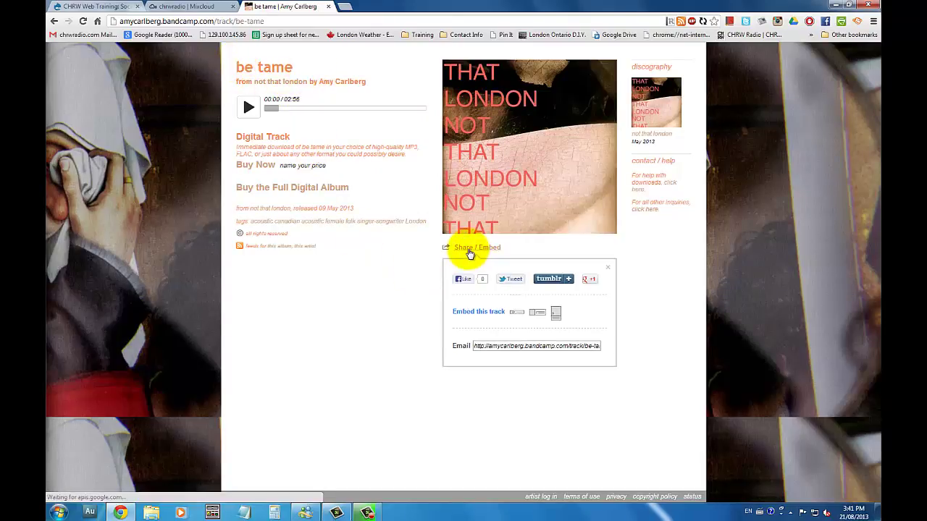
left_click_drag(505, 312, 451, 313)
left_click(472, 321)
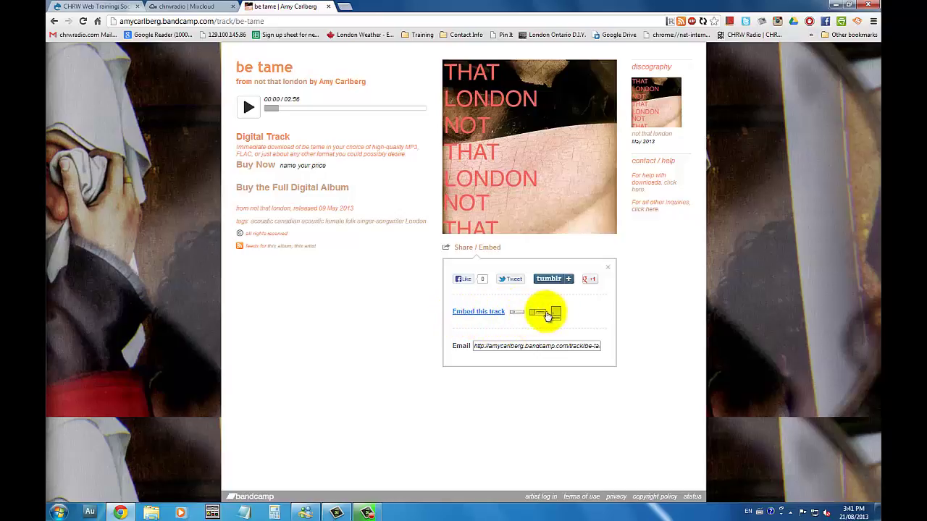
left_click(536, 313)
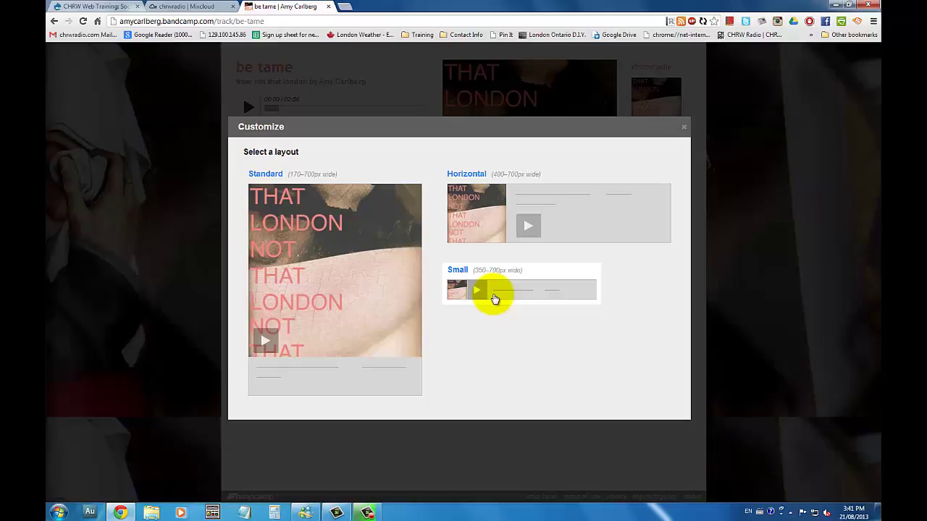
left_click(483, 223)
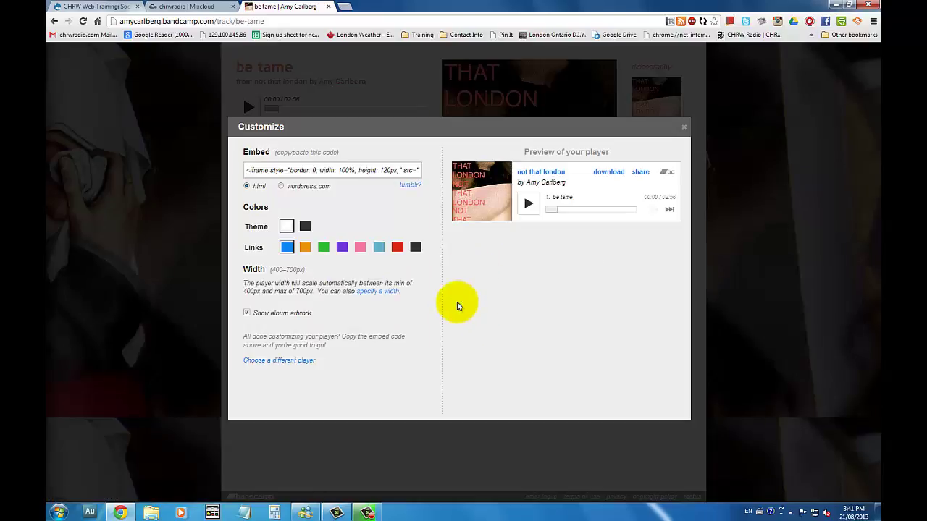
left_click(304, 227)
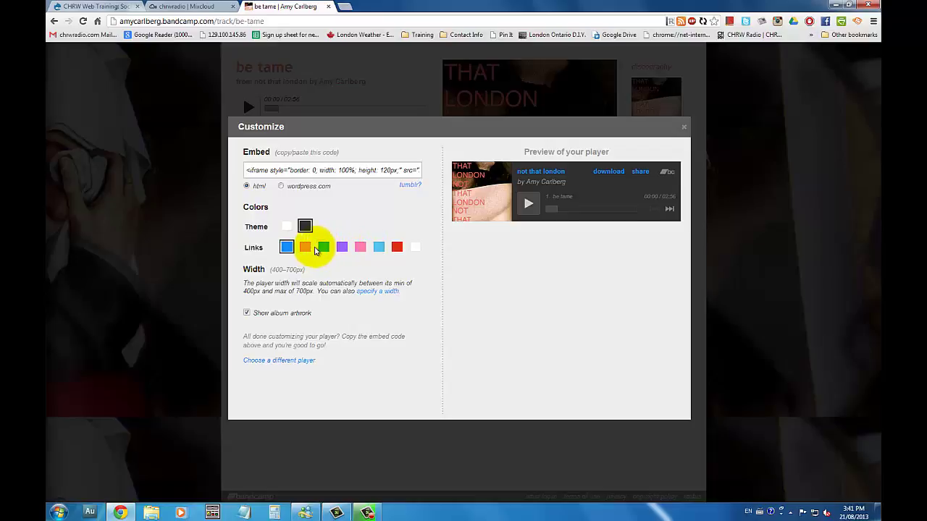
left_click(305, 249)
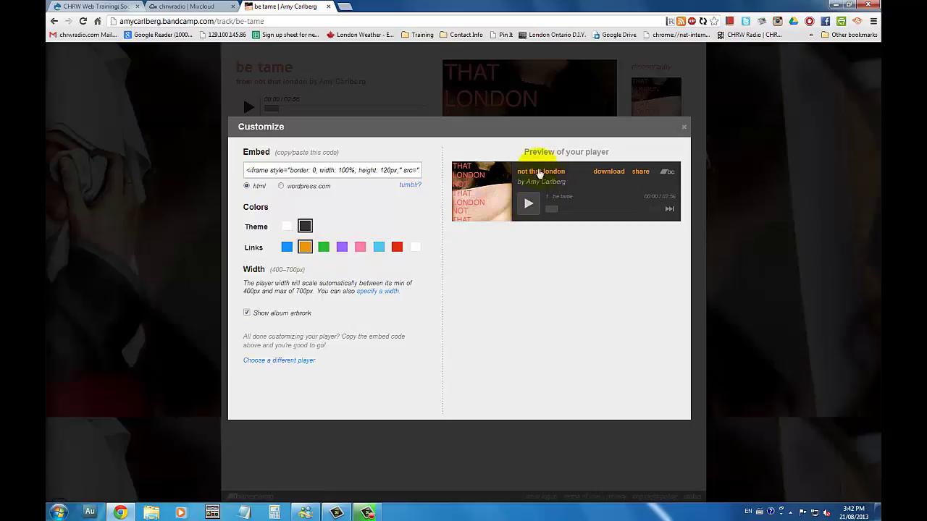
left_click(247, 312)
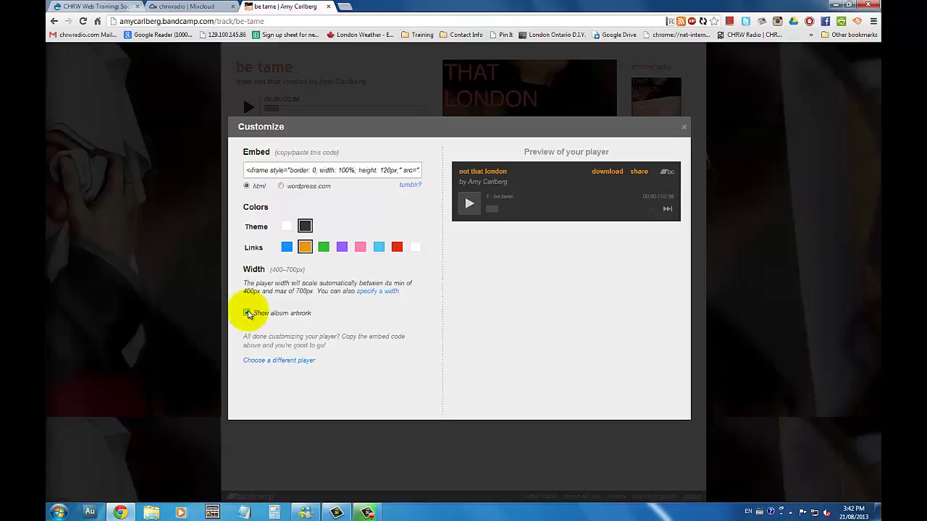
left_click(246, 313)
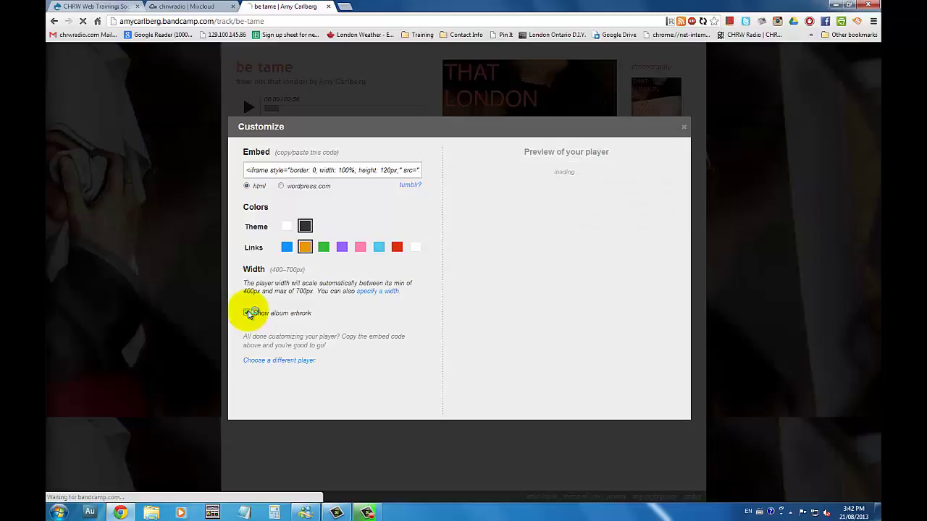
Copy the 'be tame' player's embed code
left_click(343, 171)
right_click(339, 167)
left_click(367, 213)
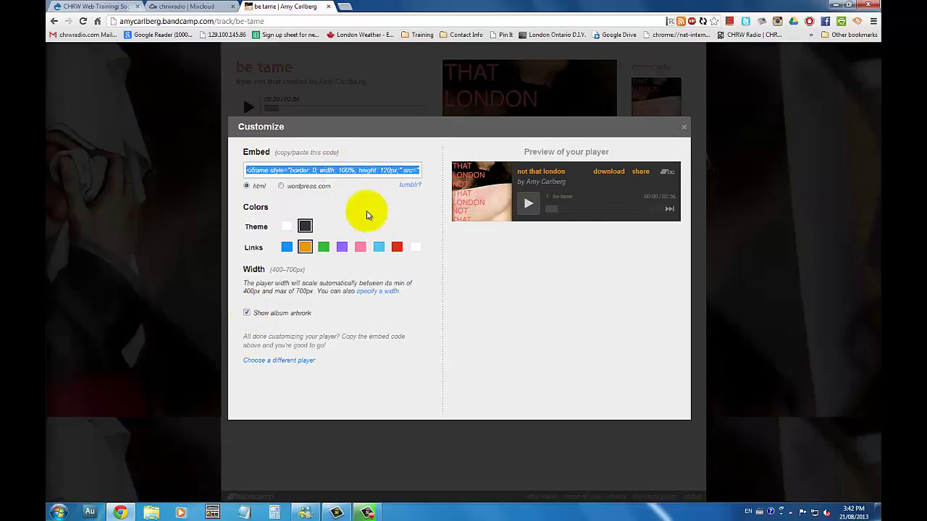
Paste the Bandcamp track player code under '3. Bandcamp track' in the HTML source
left_click(93, 9)
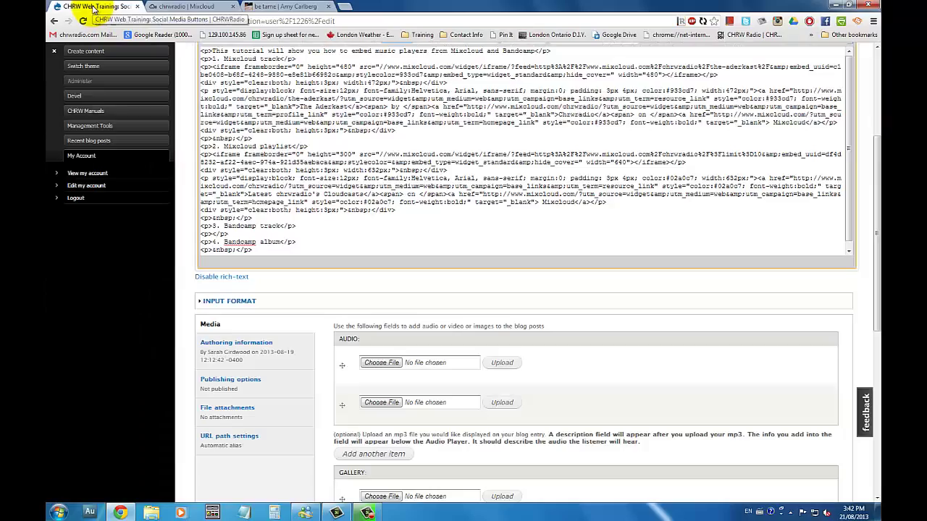
right_click(207, 235)
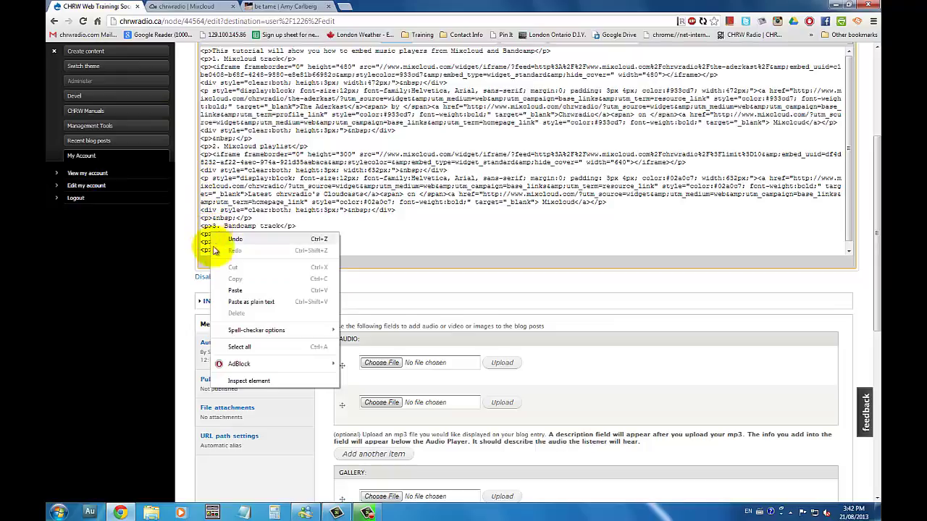
left_click(206, 235)
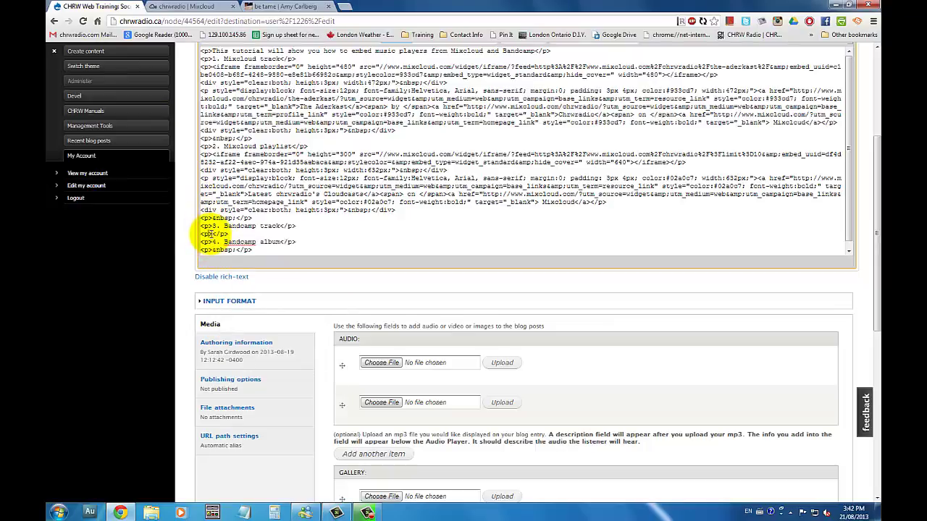
right_click(206, 234)
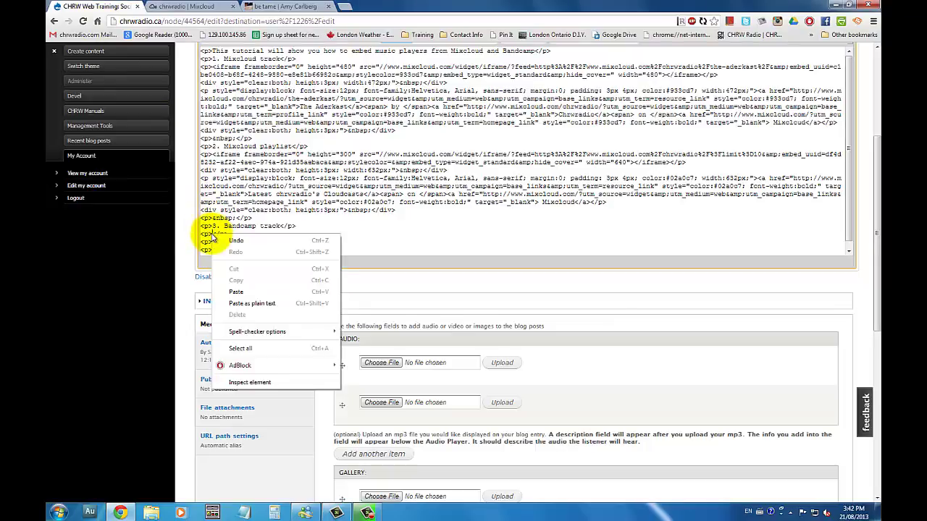
left_click(214, 291)
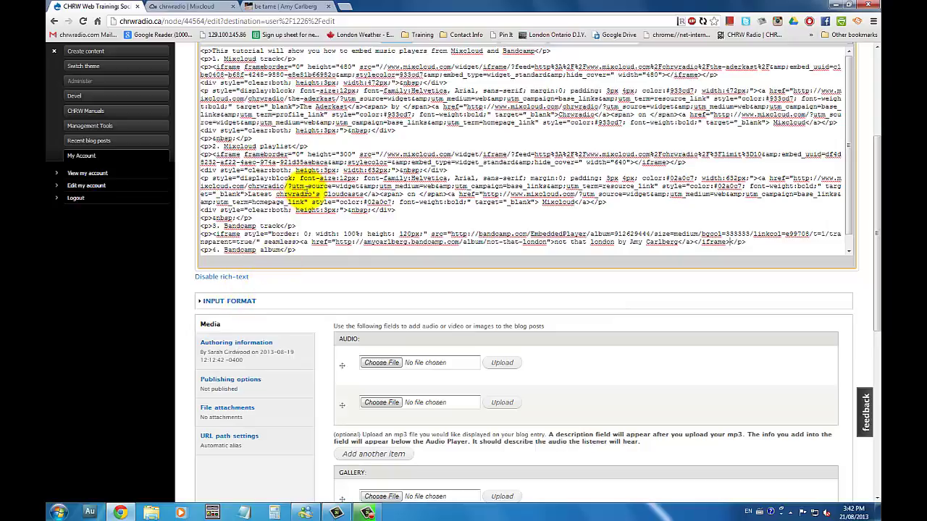
Switch the body to formatted view and check the embedded track player
scroll(620, 228, "up", 1)
left_click(403, 88)
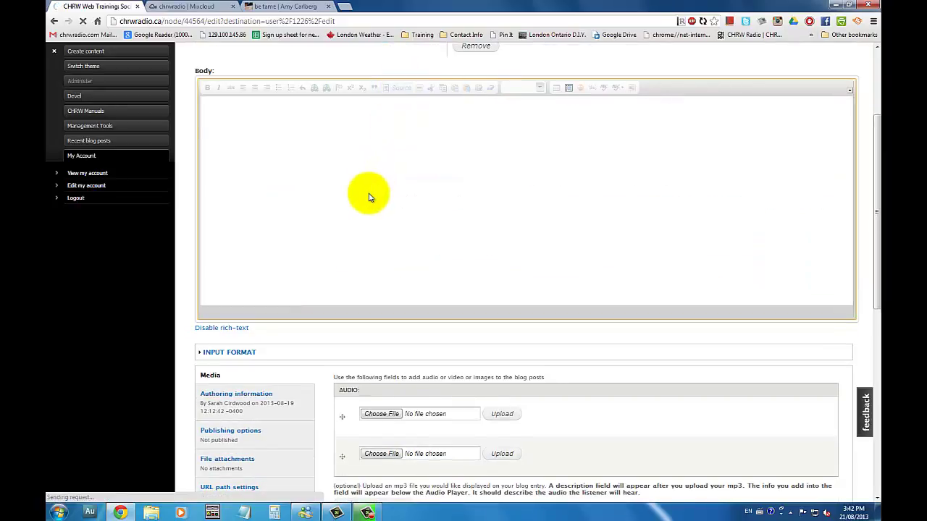
scroll(369, 196, "down", 10)
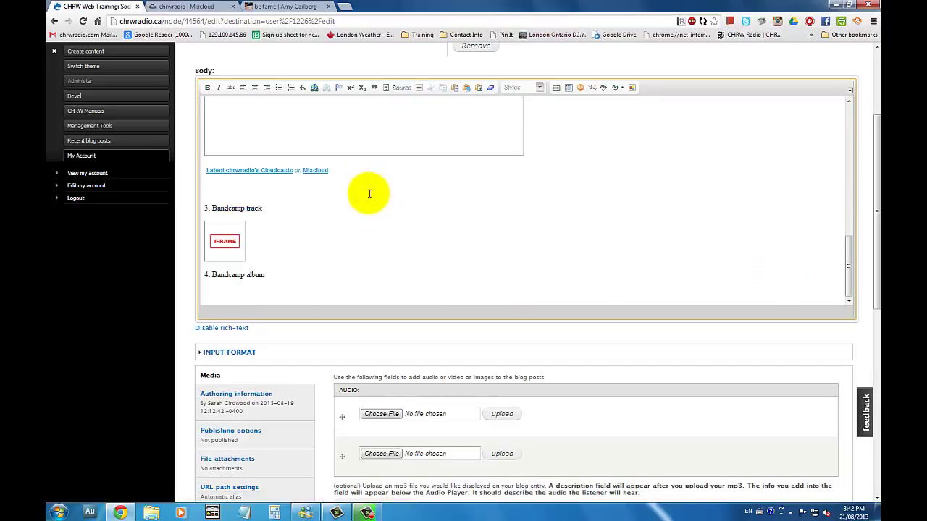
scroll(368, 194, "down", 2)
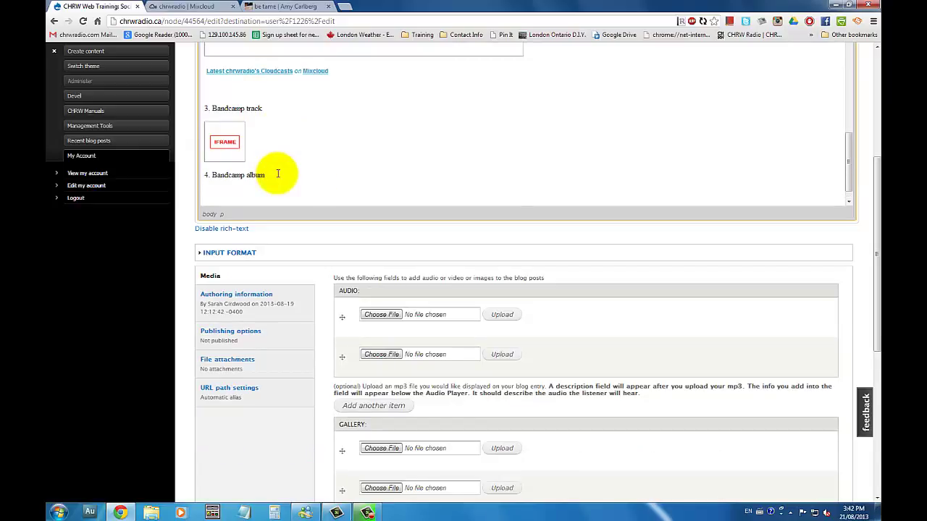
scroll(277, 173, "up", 2)
scroll(847, 238, "up", 3)
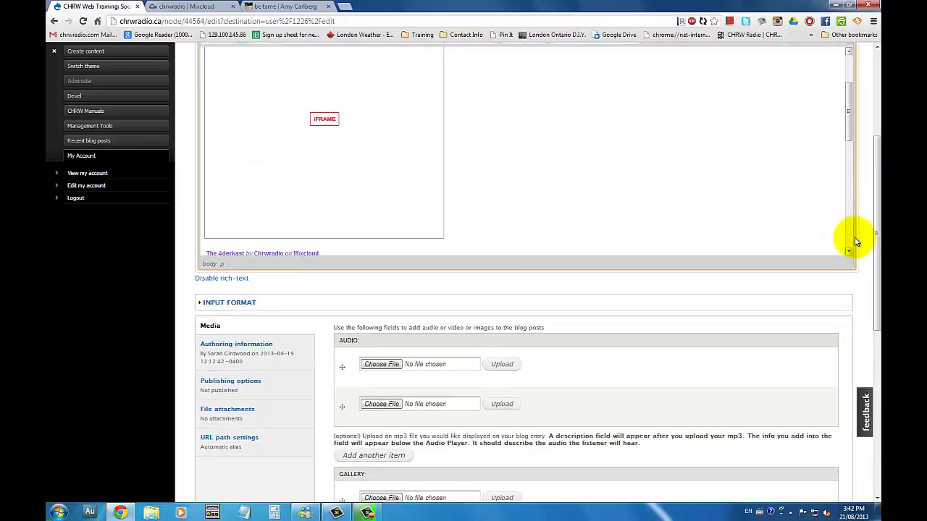
scroll(854, 241, "up", 3)
Back in HTML source, select the &nbsp; placeholder under '4. Bandcamp album'
left_click(398, 190)
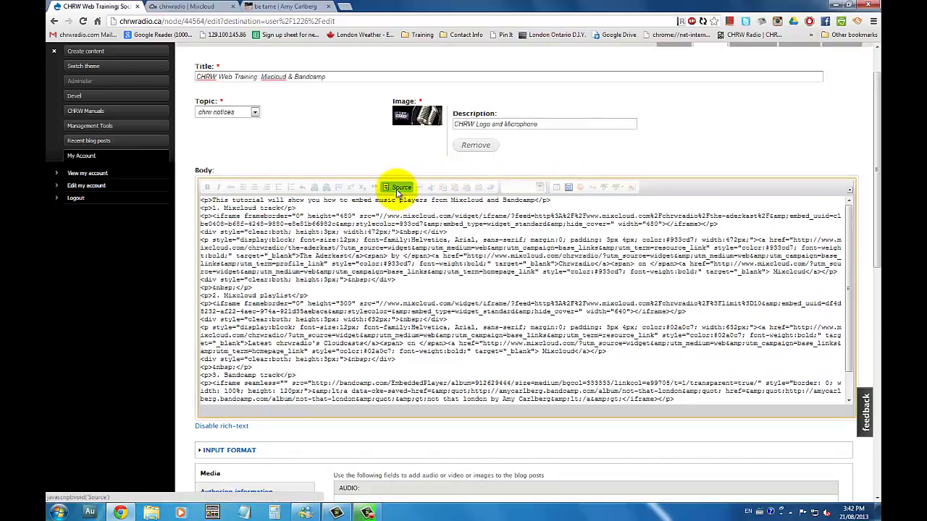
scroll(321, 296, "down", 5)
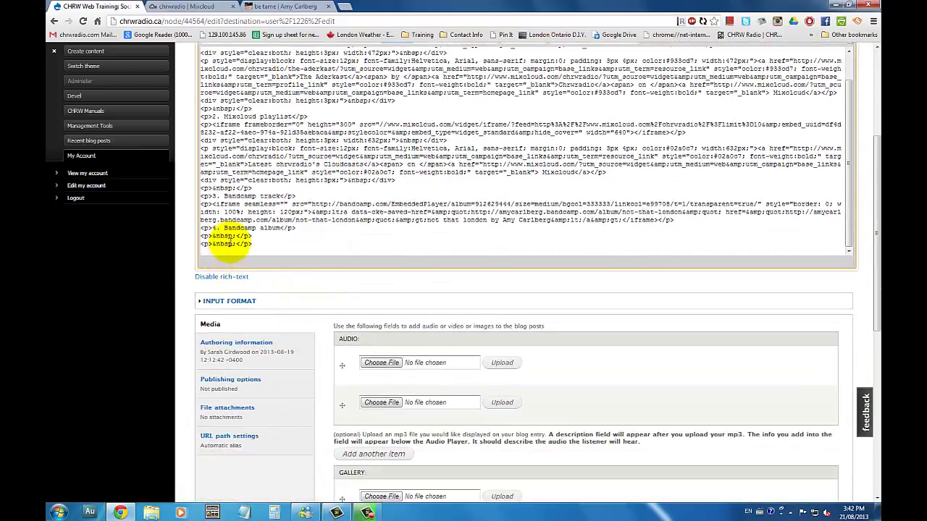
left_click_drag(234, 236, 211, 236)
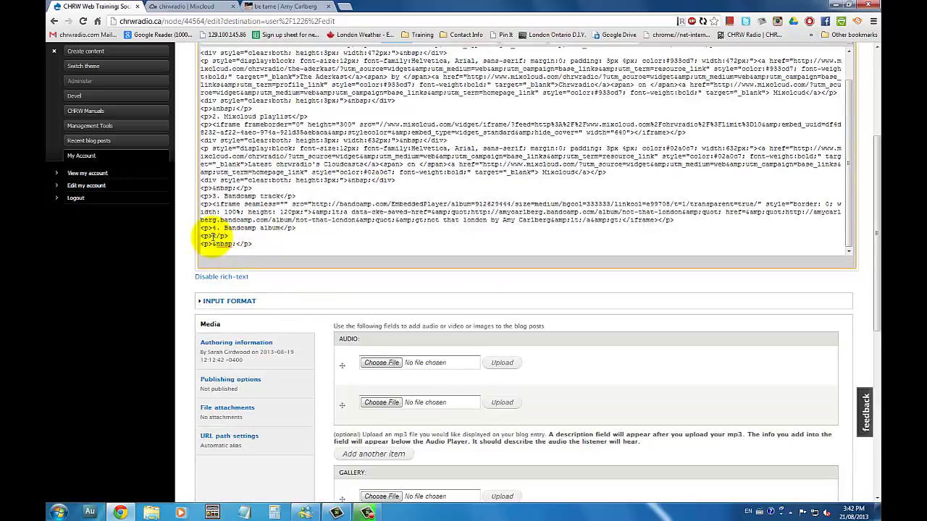
Close the track embed settings and open Embed this album for 'not that london'
left_click(266, 10)
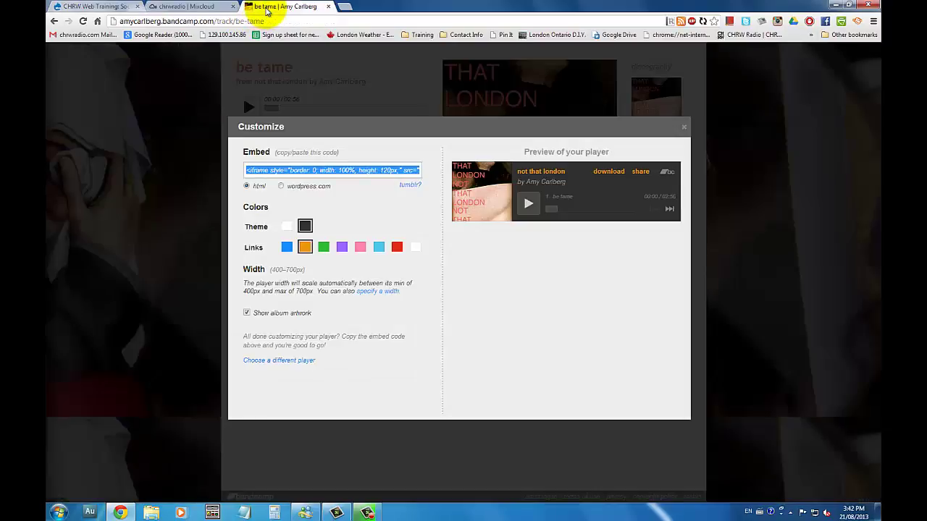
left_click(684, 129)
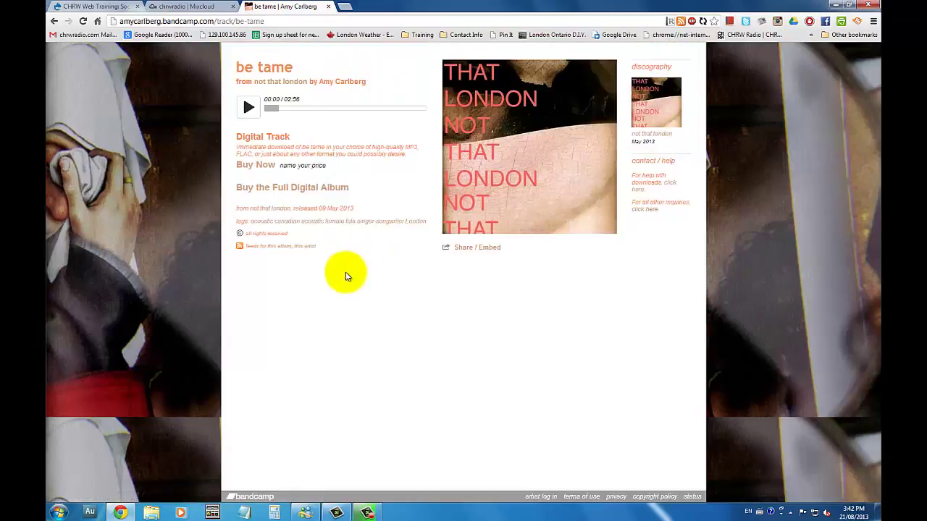
left_click(289, 85)
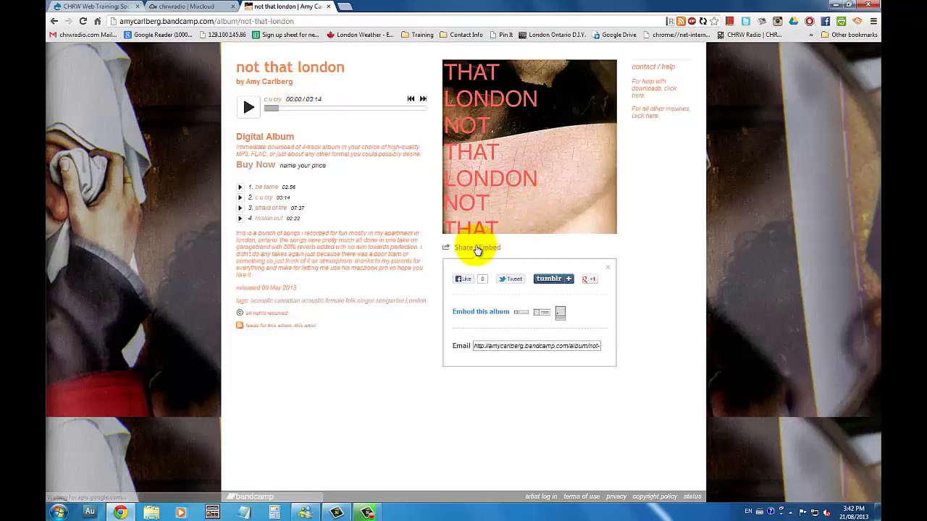
left_click_drag(505, 313, 441, 314)
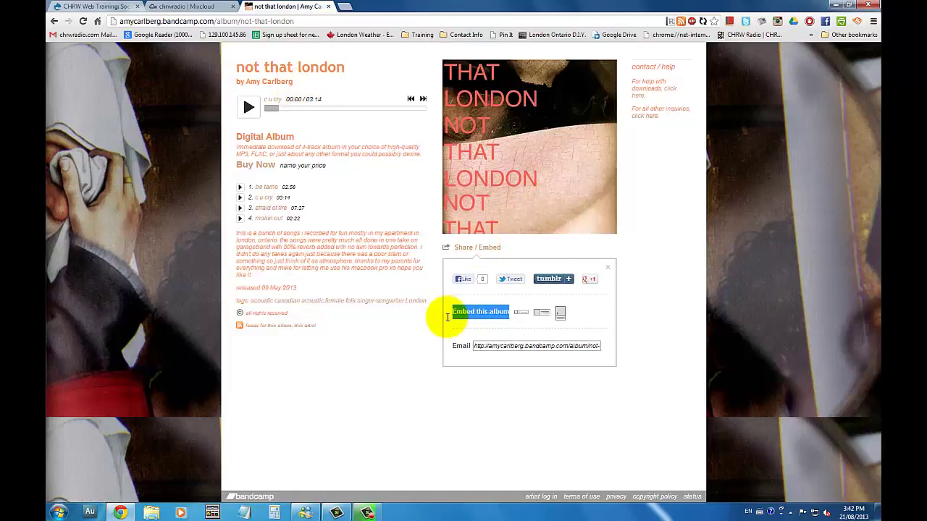
left_click(517, 315)
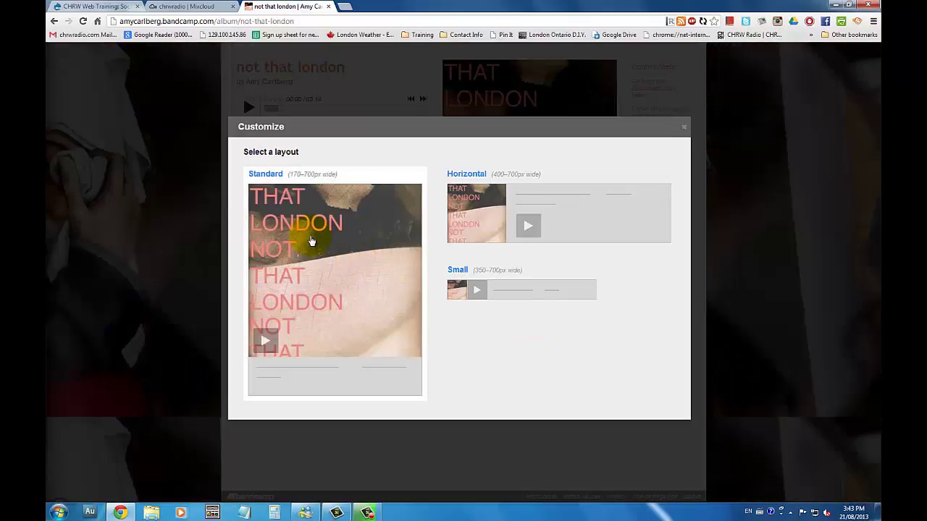
Choose the Standard album player with tracklist, sized 170 × 367 px
left_click(309, 241)
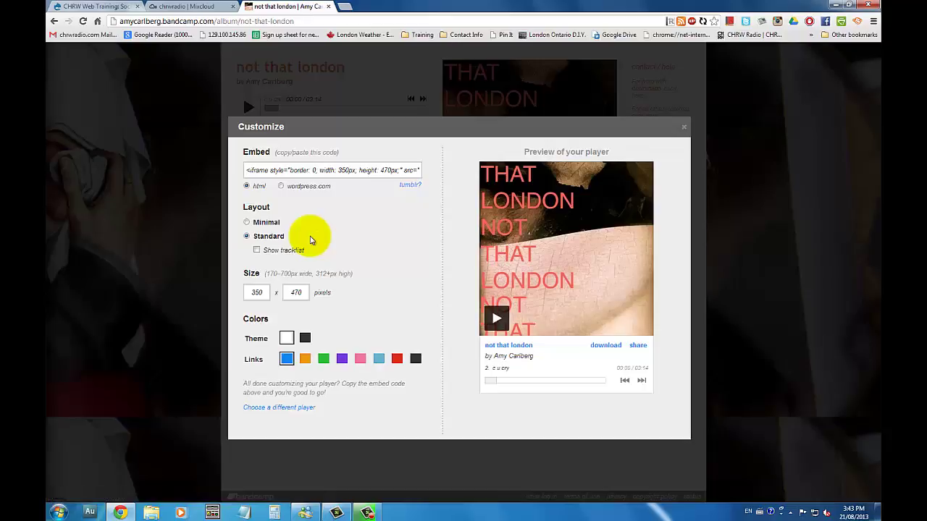
left_click(247, 223)
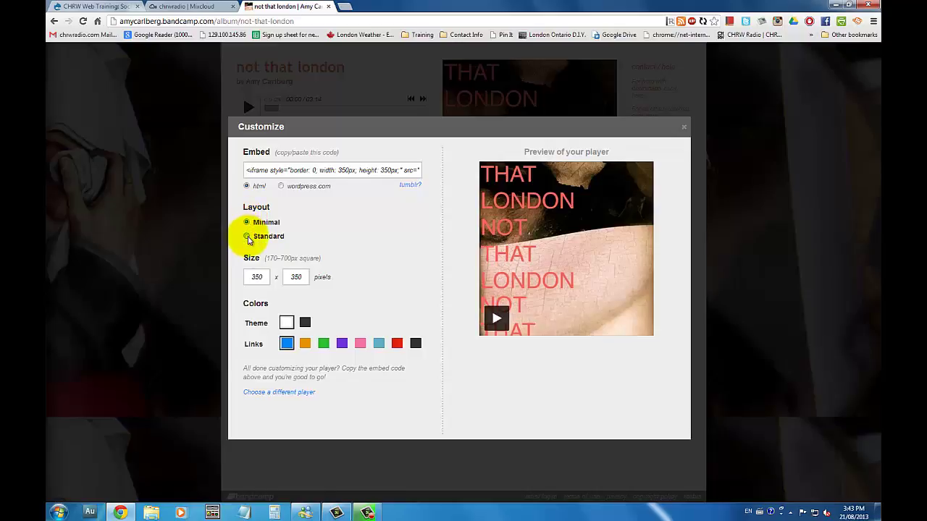
left_click(247, 237)
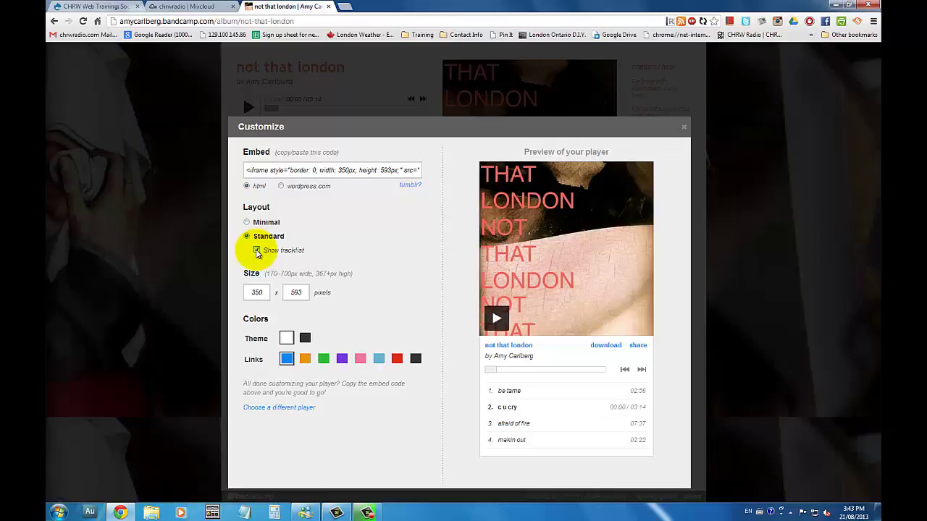
left_click(257, 250)
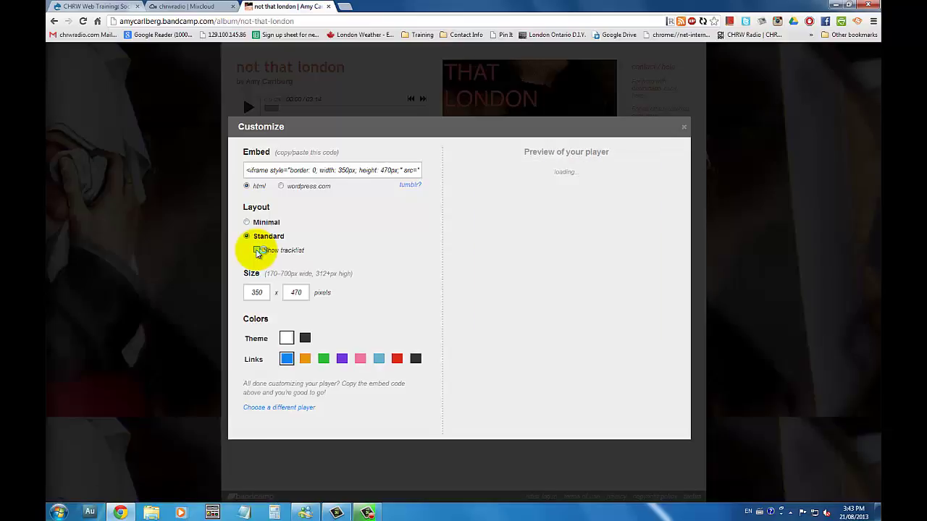
left_click_drag(356, 272, 236, 296)
left_click(296, 293)
type("250")
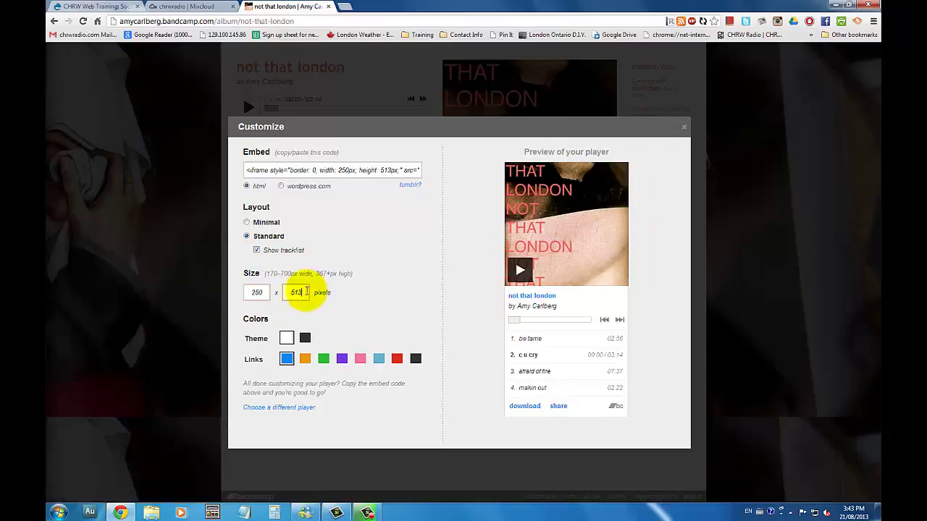
double_click(297, 292)
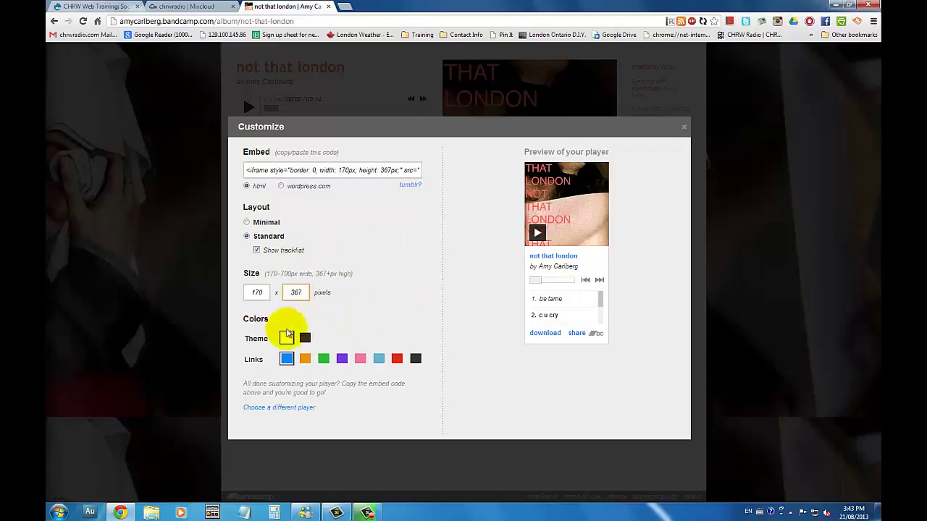
Give the album player green links and copy its embed code
left_click(324, 359)
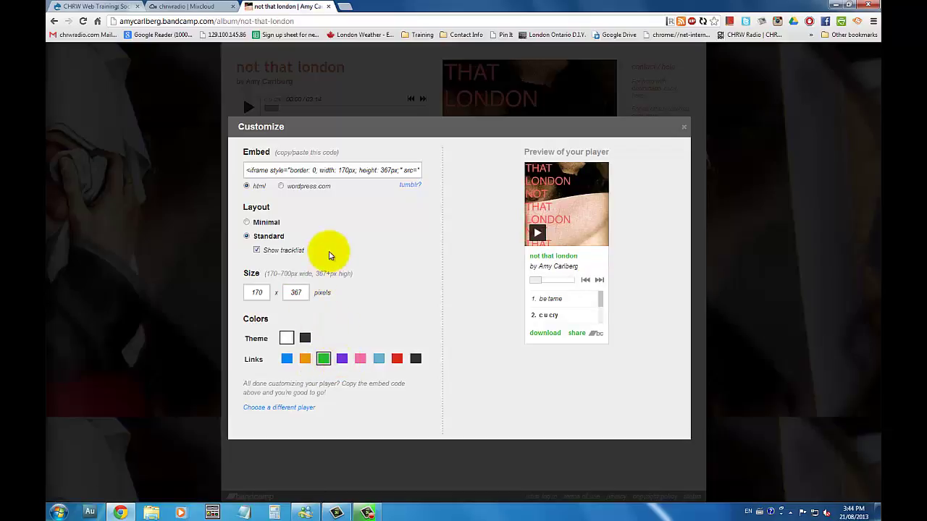
left_click(347, 170)
right_click(346, 169)
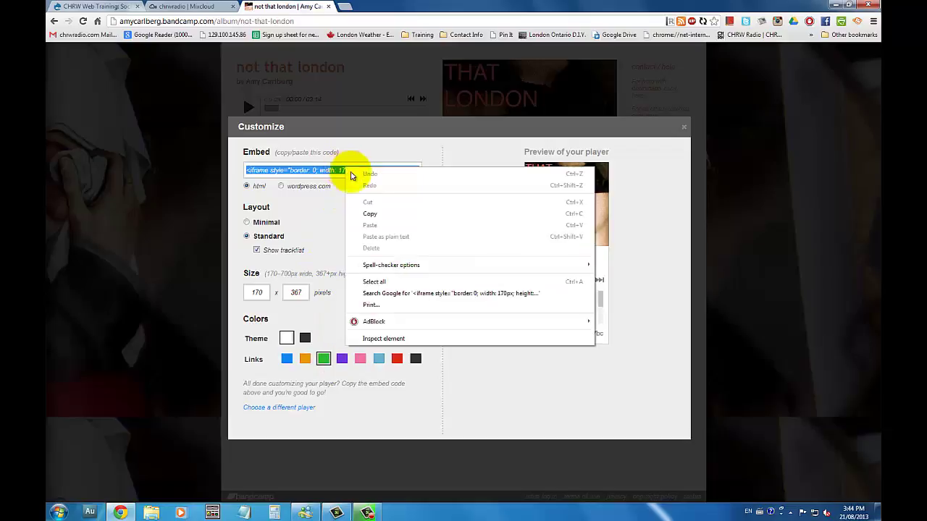
left_click(369, 213)
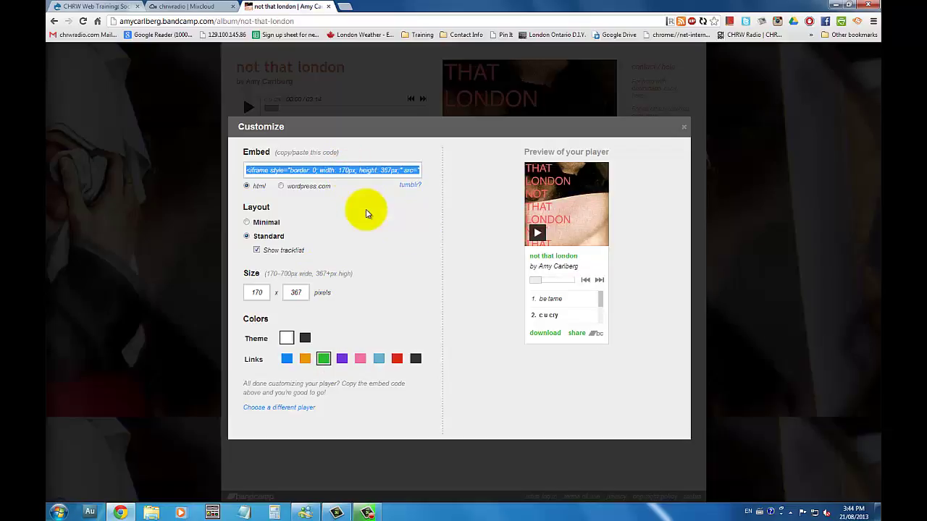
left_click(116, 13)
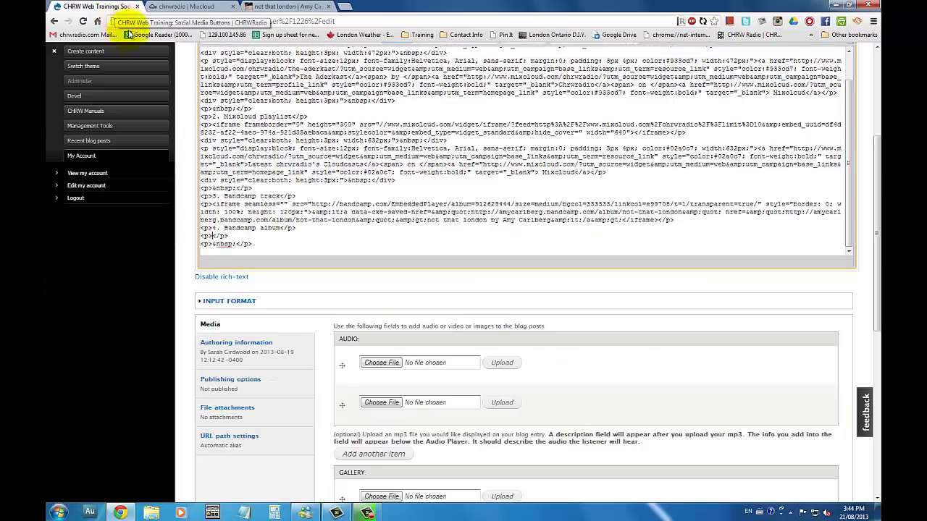
Paste the album embed code into the empty paragraph under '4. Bandcamp album', then return to rich-text view
right_click(214, 236)
left_click(239, 296)
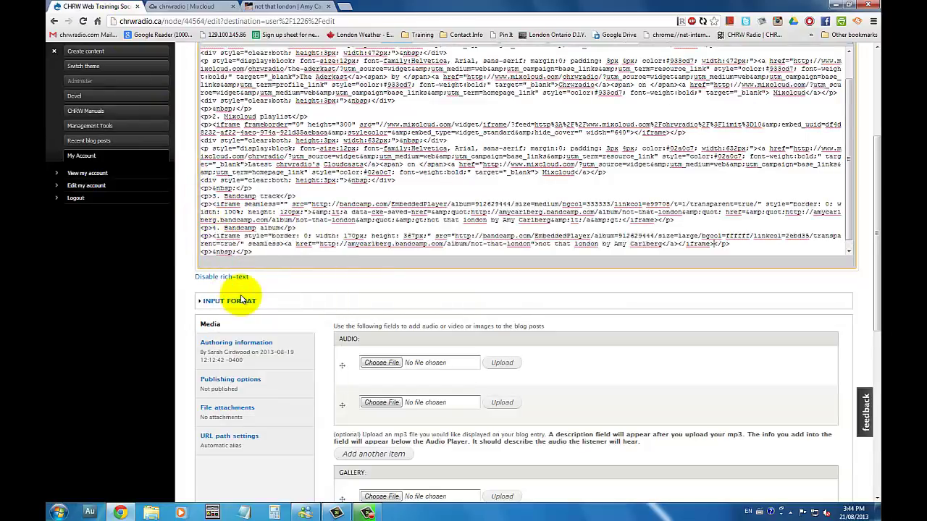
scroll(344, 286, "down", 3)
scroll(354, 290, "up", 6)
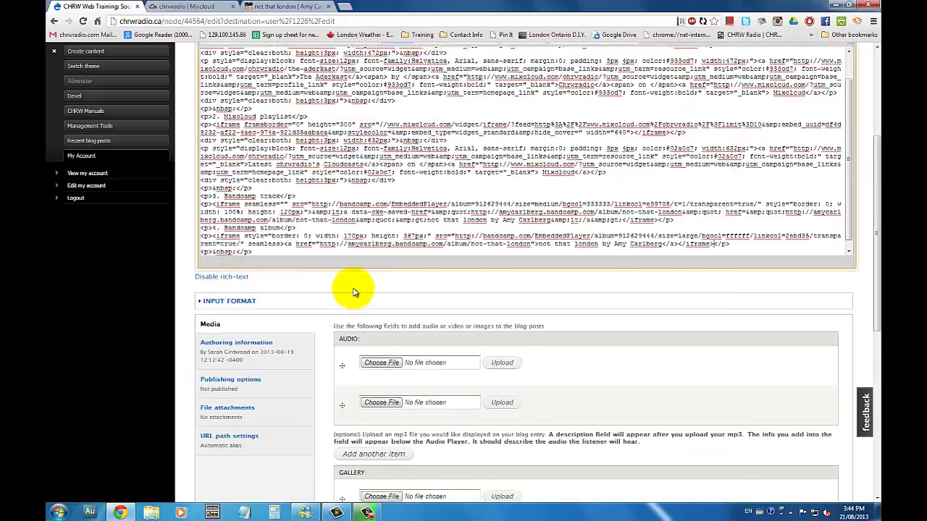
left_click(400, 87)
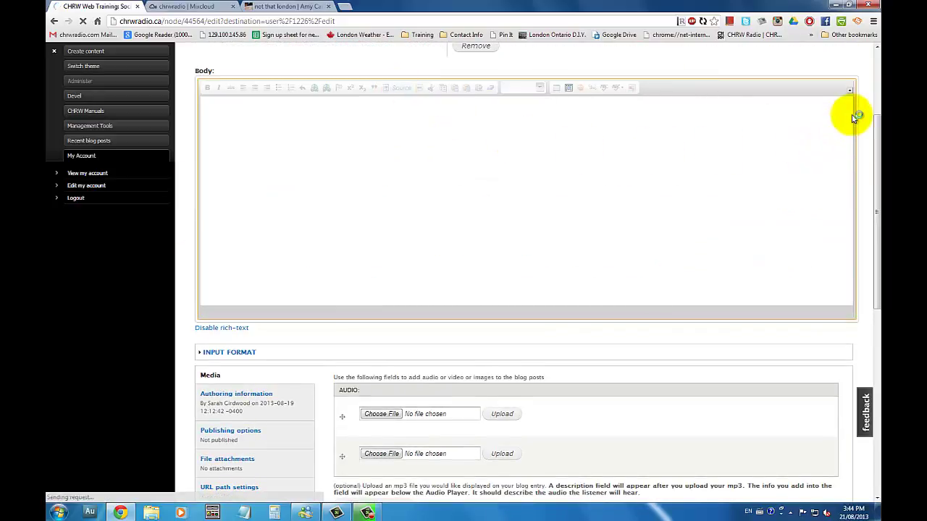
left_click_drag(847, 117, 847, 282)
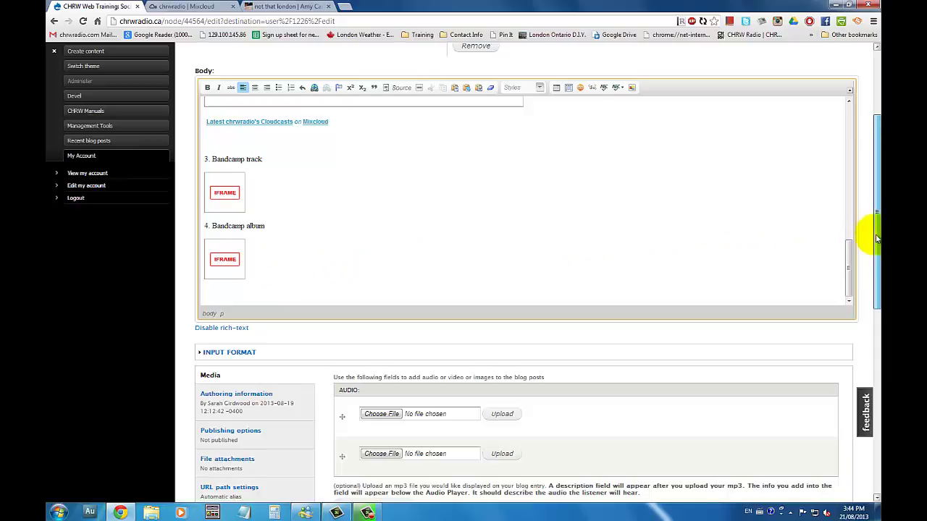
left_click_drag(875, 232, 875, 456)
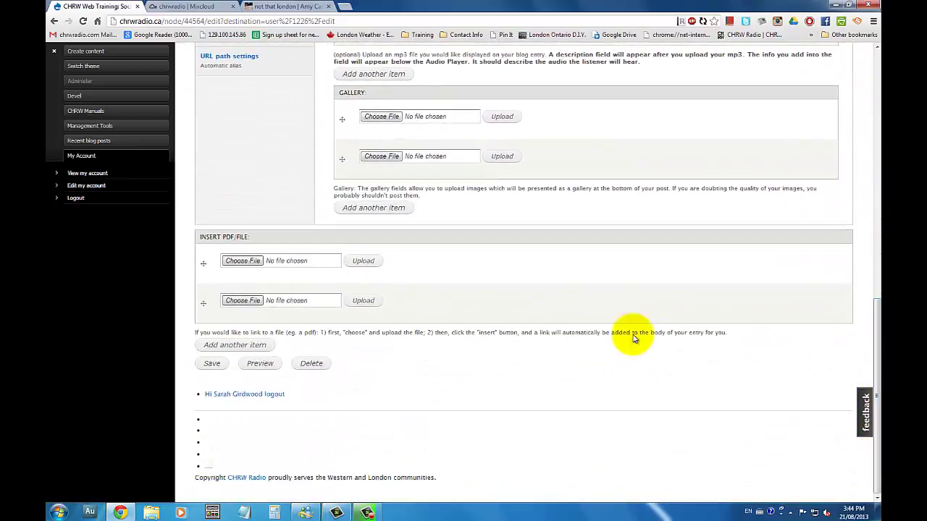
Preview the post, open 'CHRW Web Training: Mixcloud & Bandcamp' and scroll through its players
left_click(260, 364)
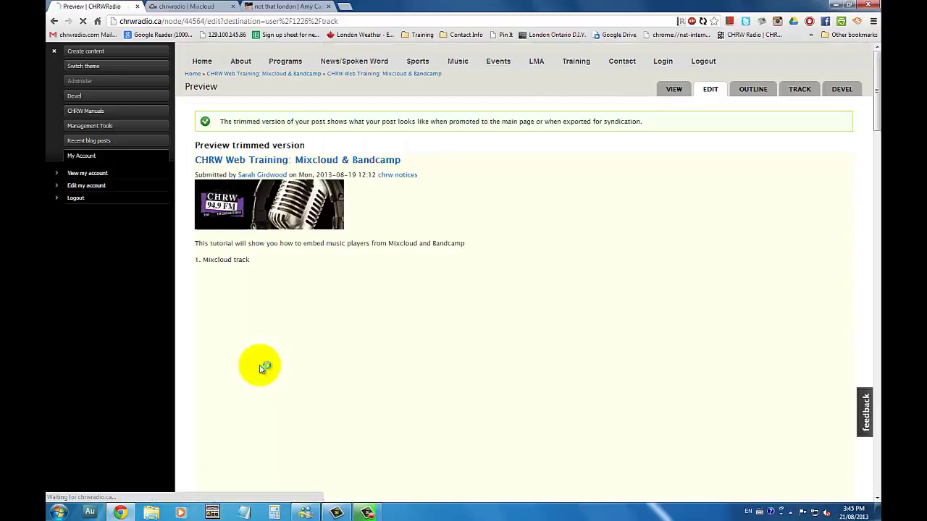
left_click(337, 162)
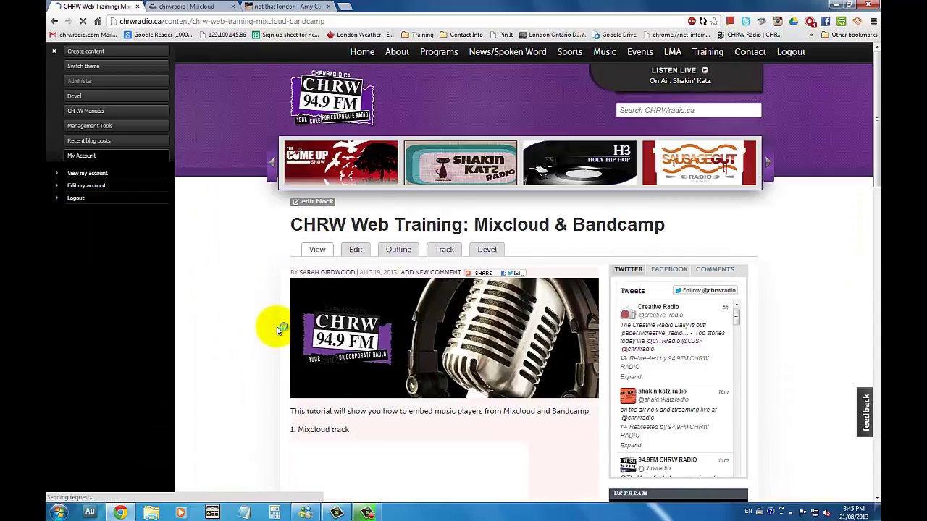
scroll(262, 341, "down", 3)
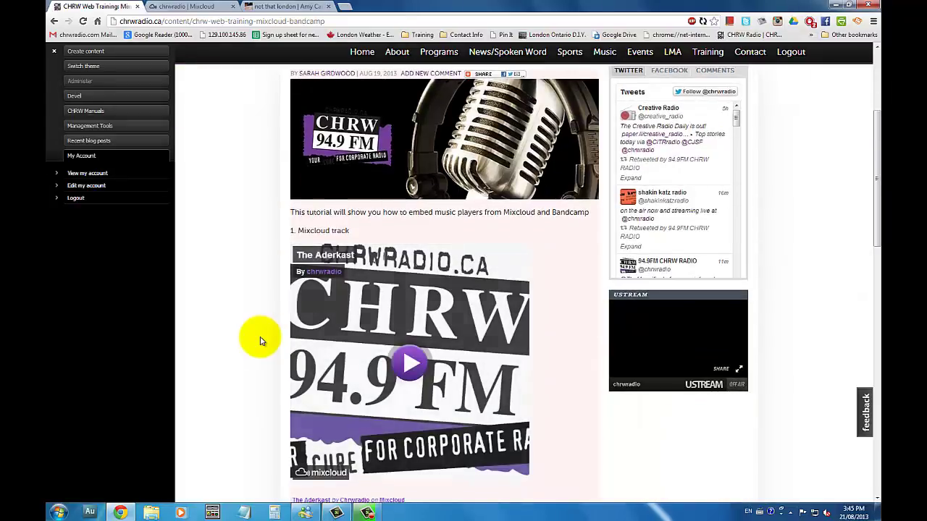
scroll(261, 341, "down", 3)
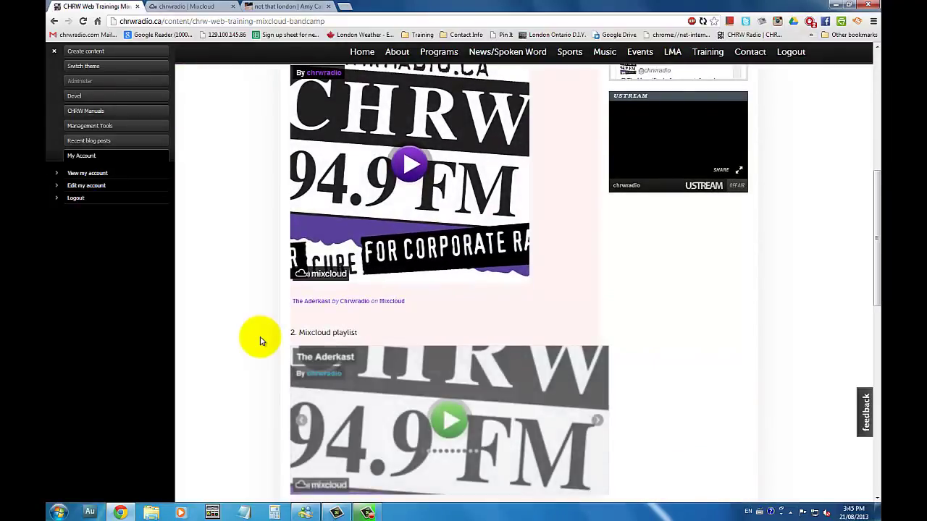
scroll(262, 341, "down", 3)
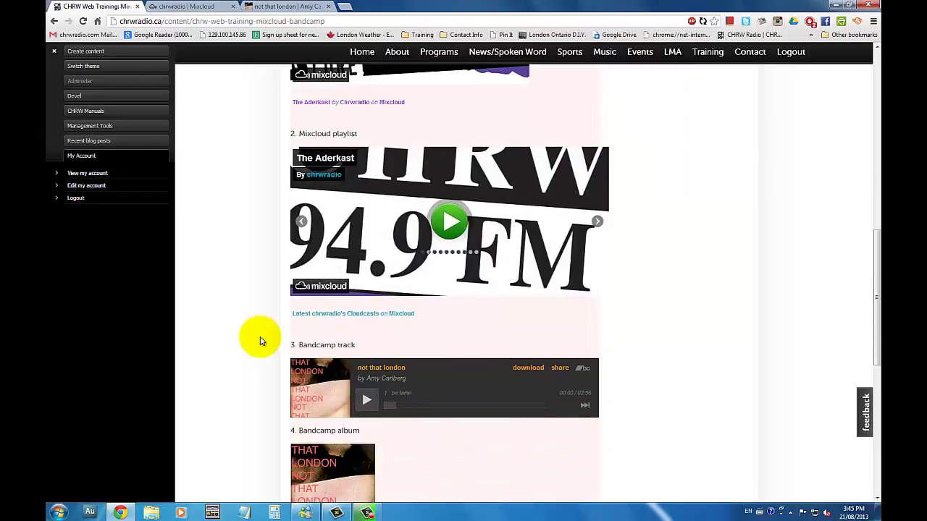
scroll(262, 341, "down", 2)
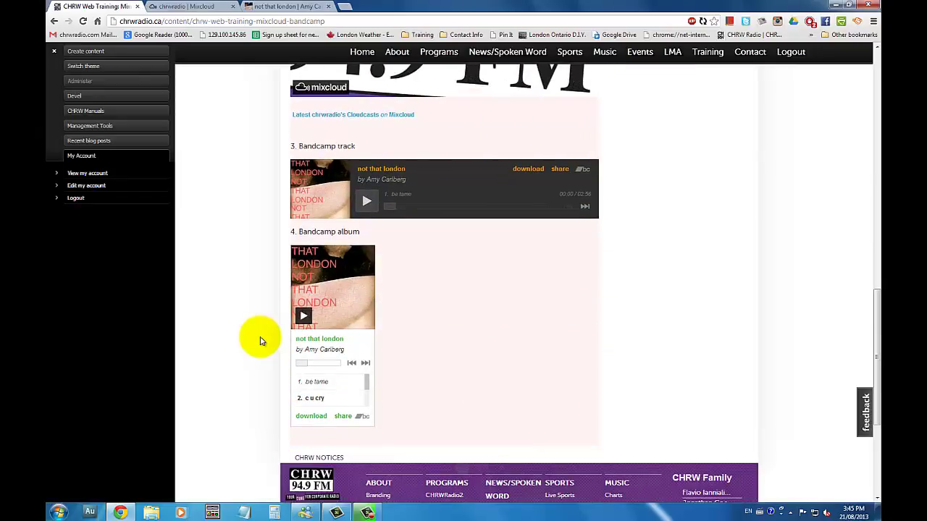
scroll(262, 341, "up", 10)
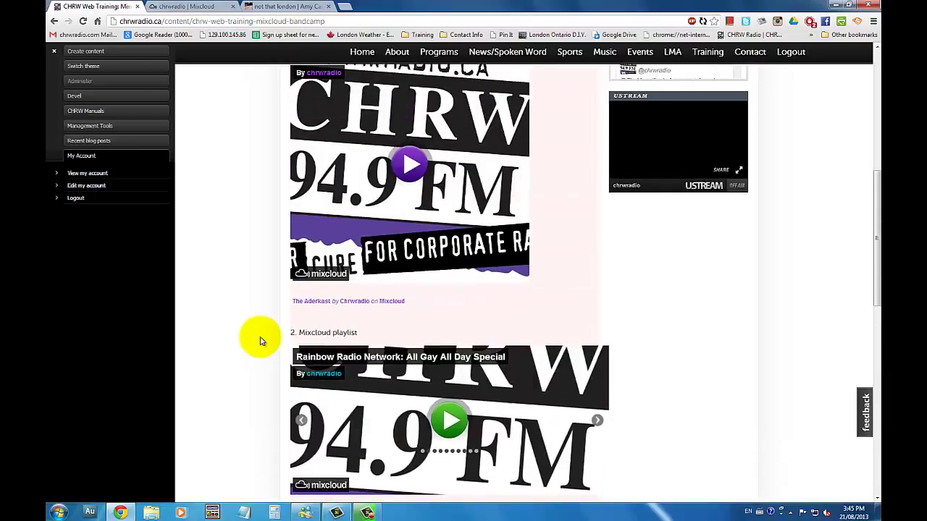